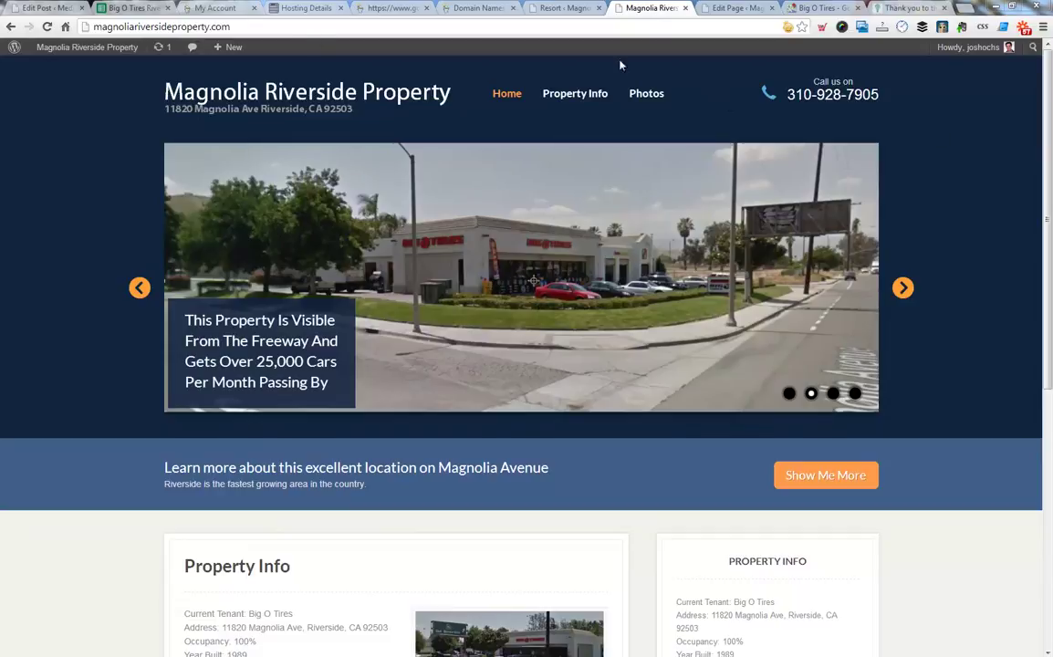
Create a new page titled 'About Riverside'.
mouse_move(219, 46)
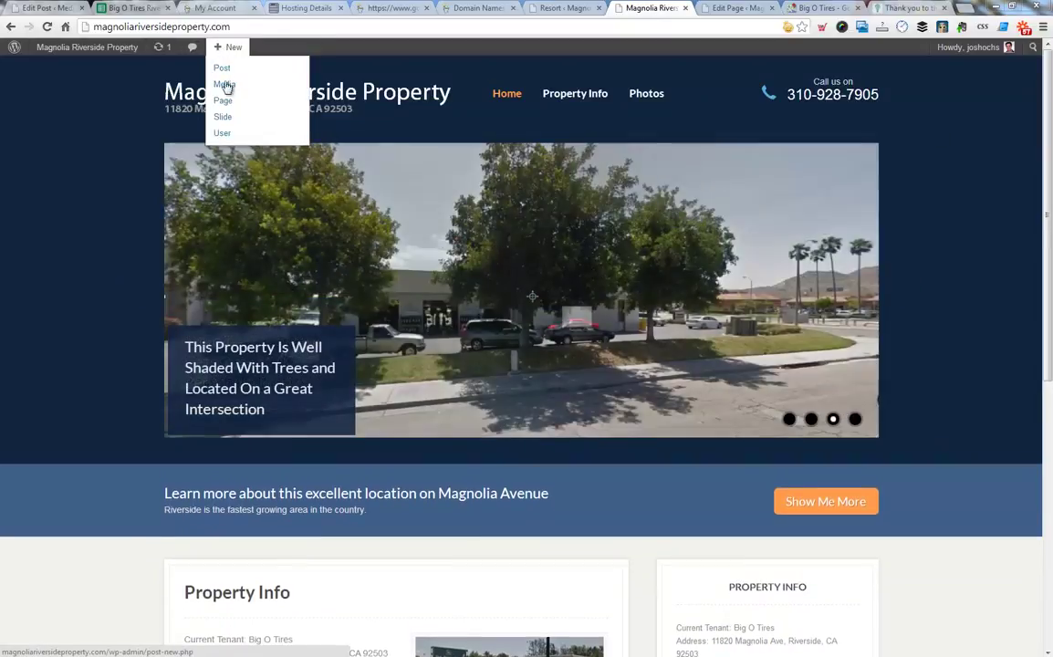
left_click(223, 101)
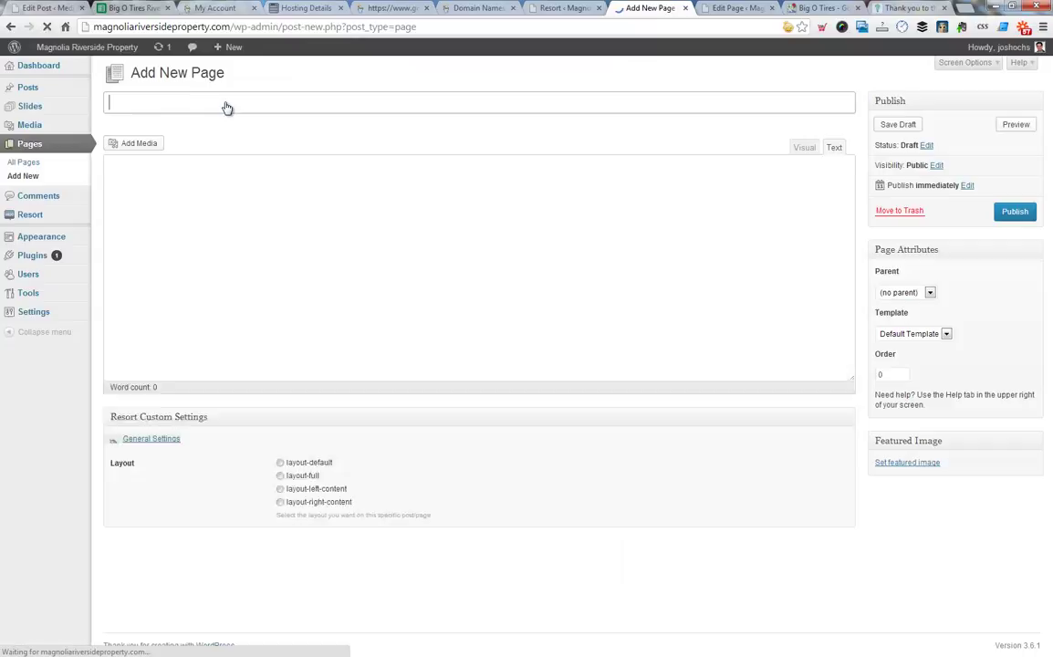
type("About Riverside")
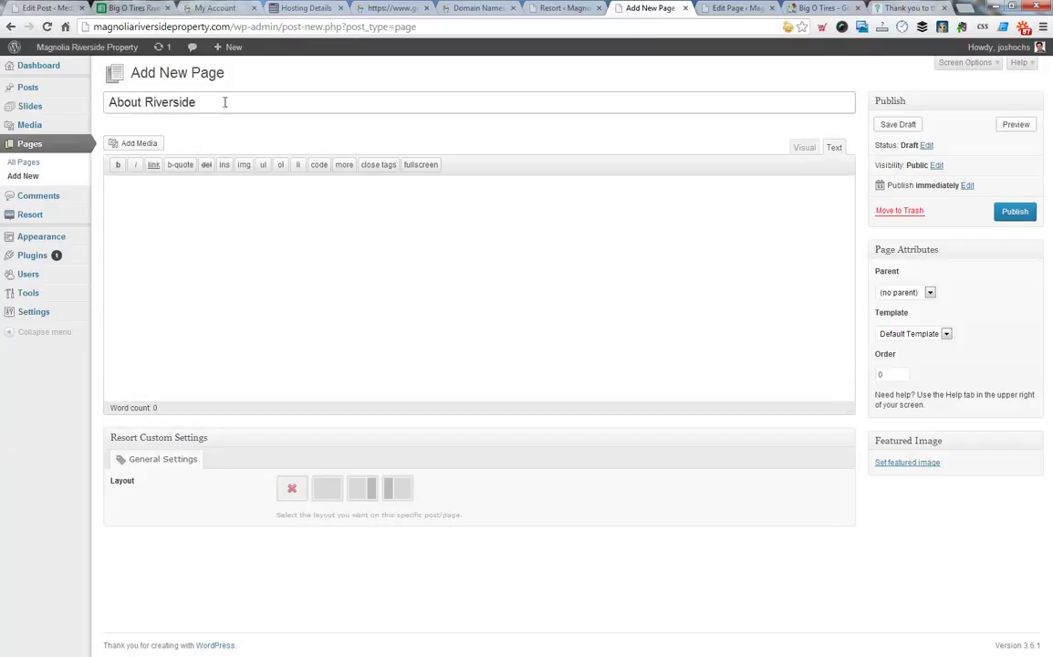
In the Visual editor, paste the Riverside text, remove the [20] citation, and add 'Read more at Wikipedia'.
left_click(252, 233)
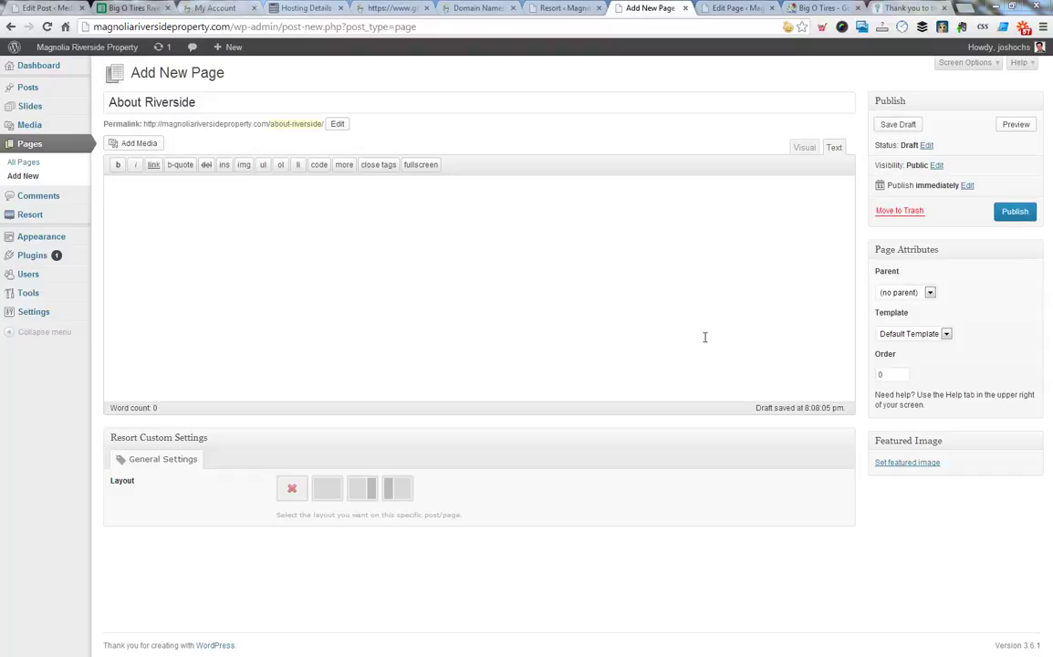
left_click(804, 147)
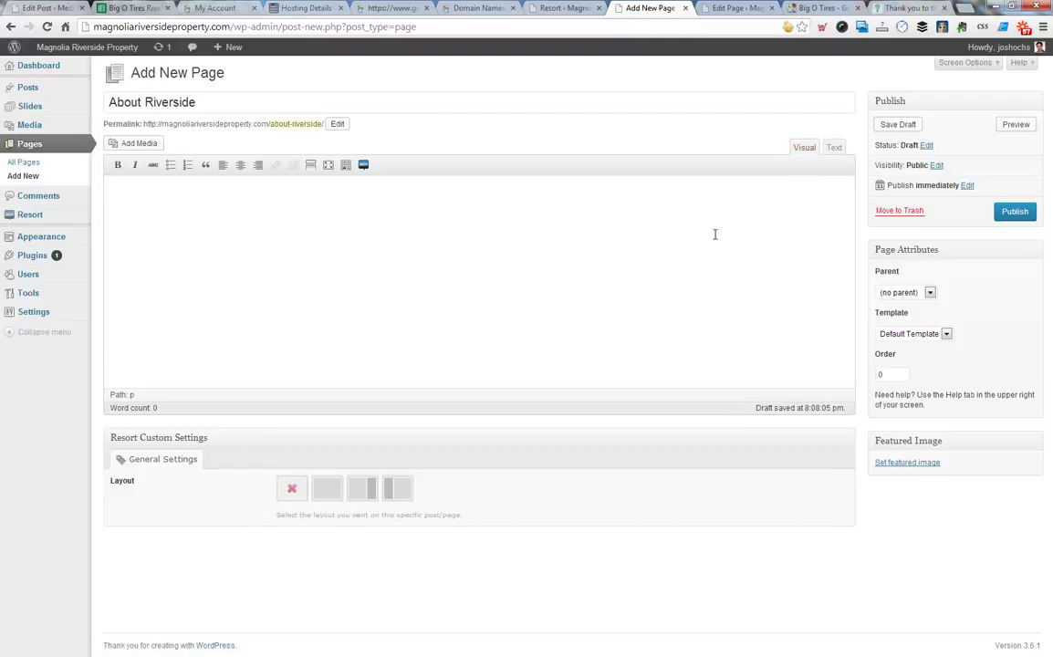
key("ctrl+v")
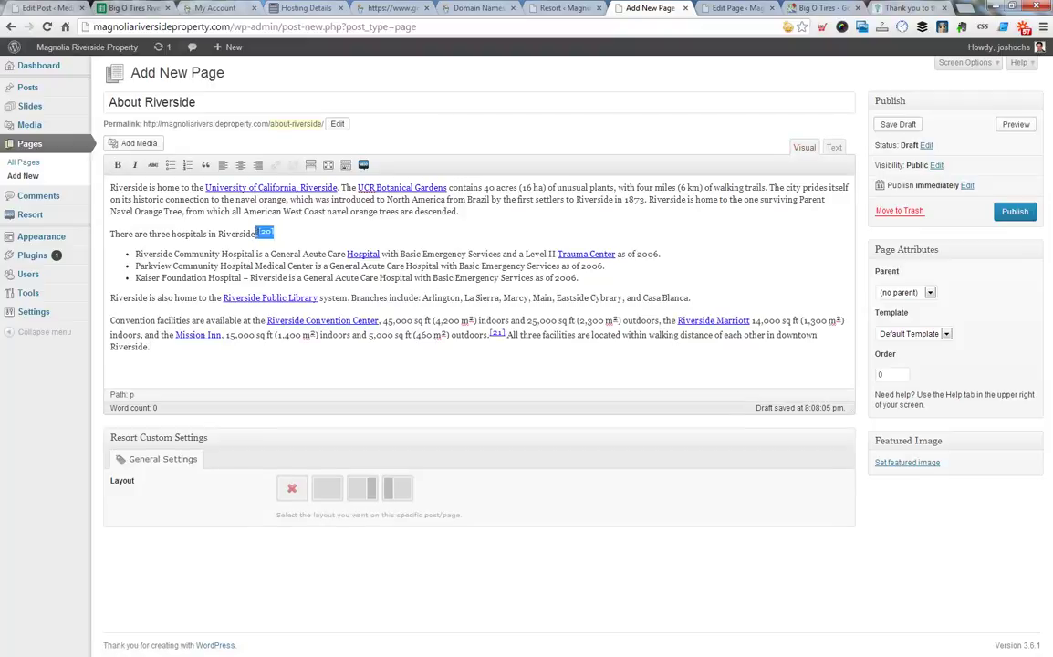
left_click_drag(257, 233, 273, 233)
key("Delete")
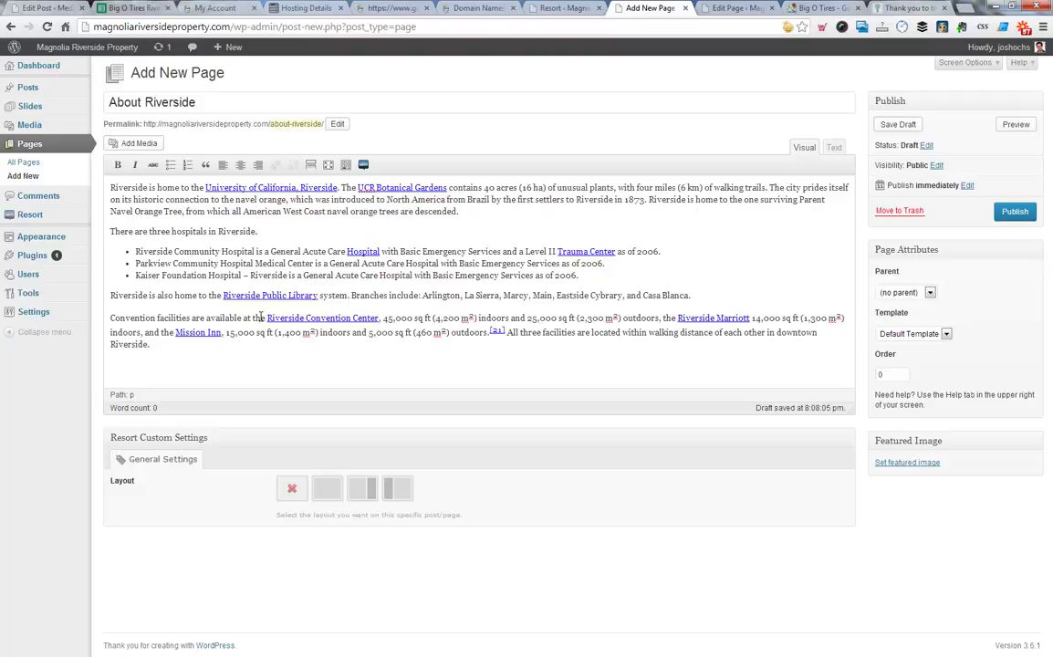
type("Read more at Wikipedia")
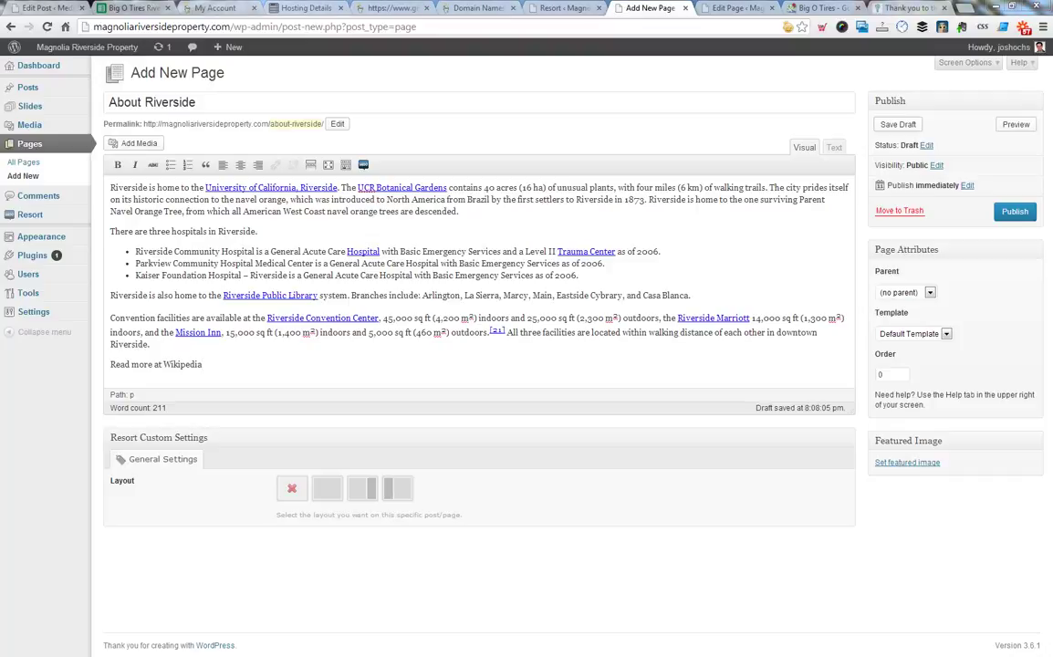
Link 'Read more at Wikipedia' to the Riverside, California Wikipedia article, opening in a new tab.
left_click_drag(202, 364, 104, 366)
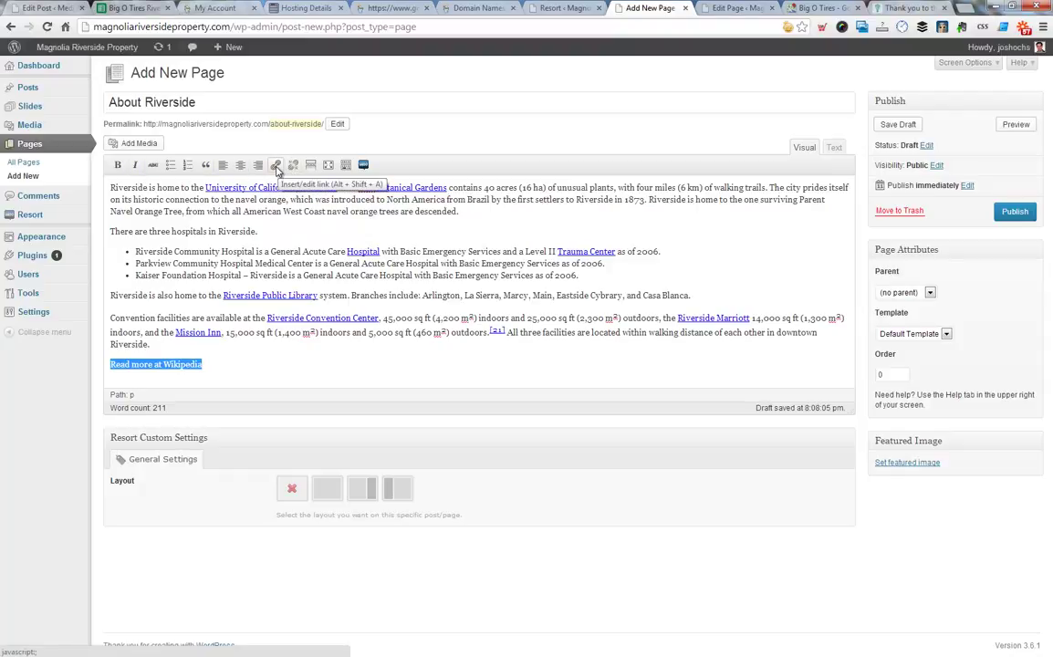
left_click(276, 167)
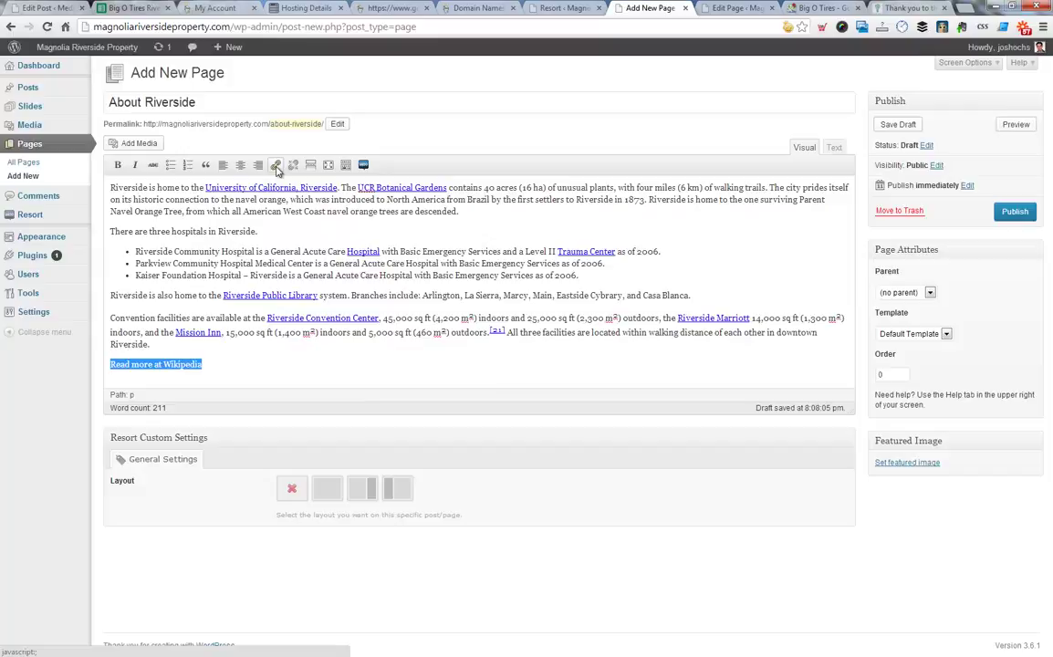
type("http://en.wikipedia.org/wiki/Riverside,_California")
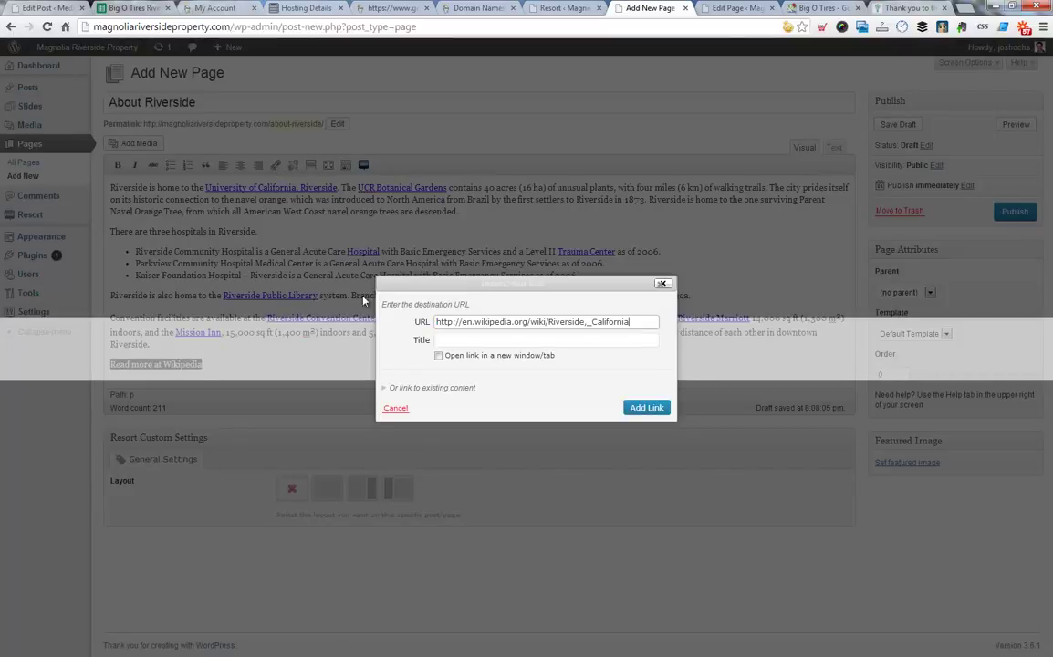
left_click(438, 355)
left_click(657, 411)
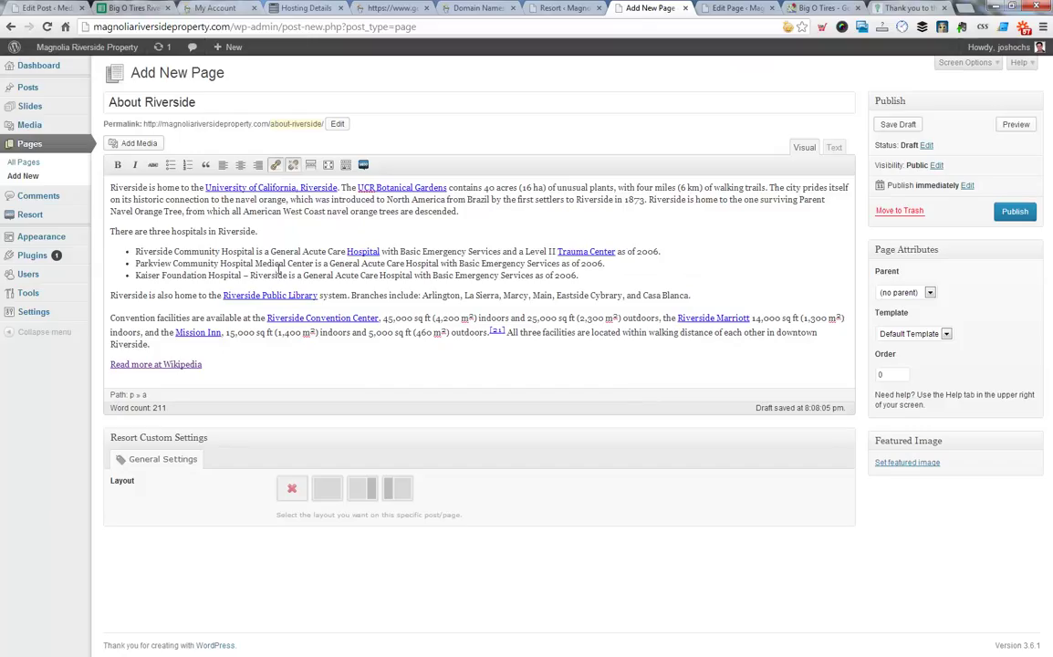
left_click(186, 232)
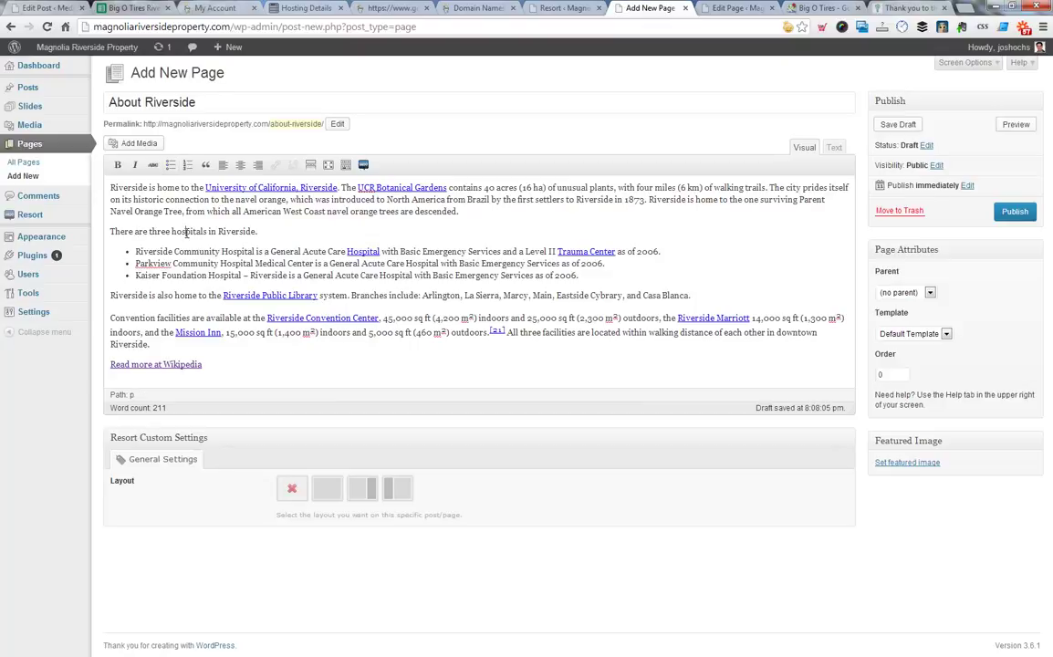
left_click(173, 295)
key("Down")
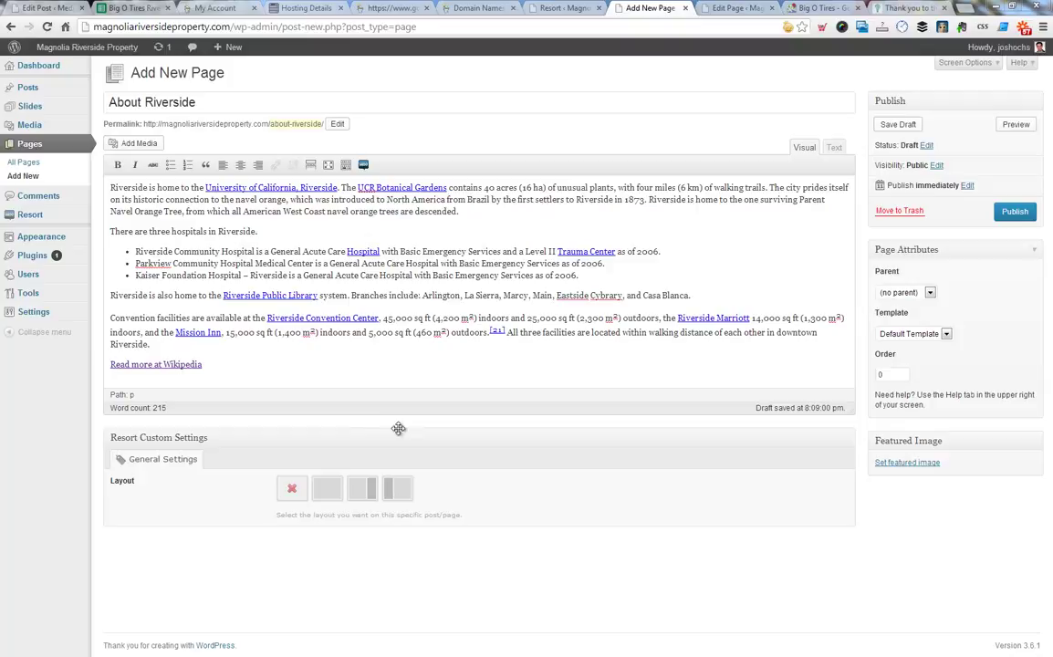
Paste the Wikipedia Transportation passage as a new paragraph after the convention text.
left_click(230, 350)
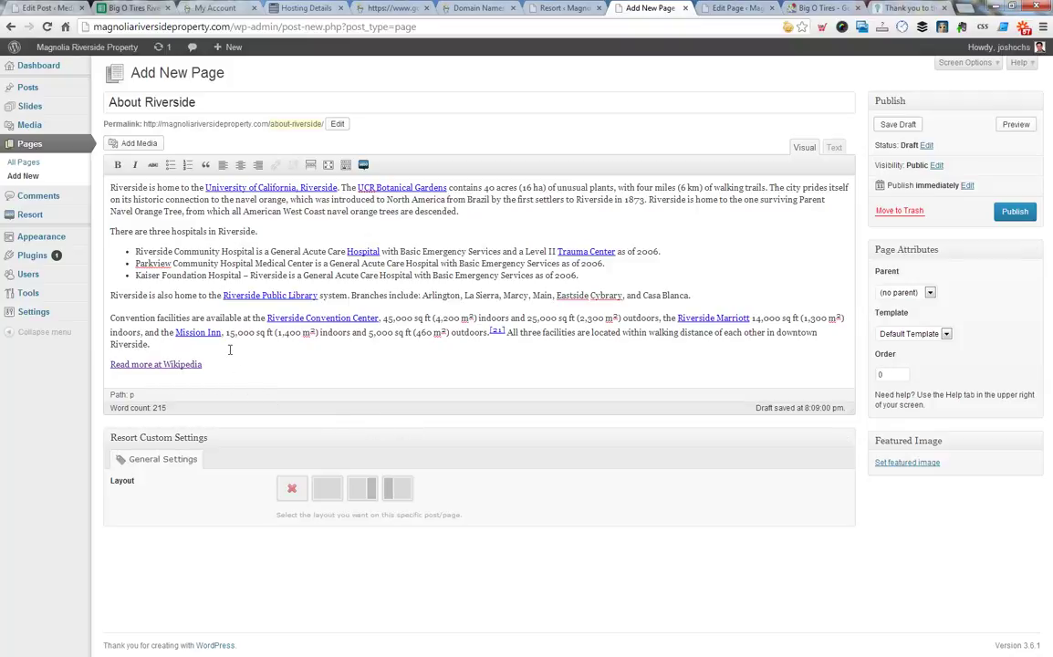
key("Return")
key("ctrl+v")
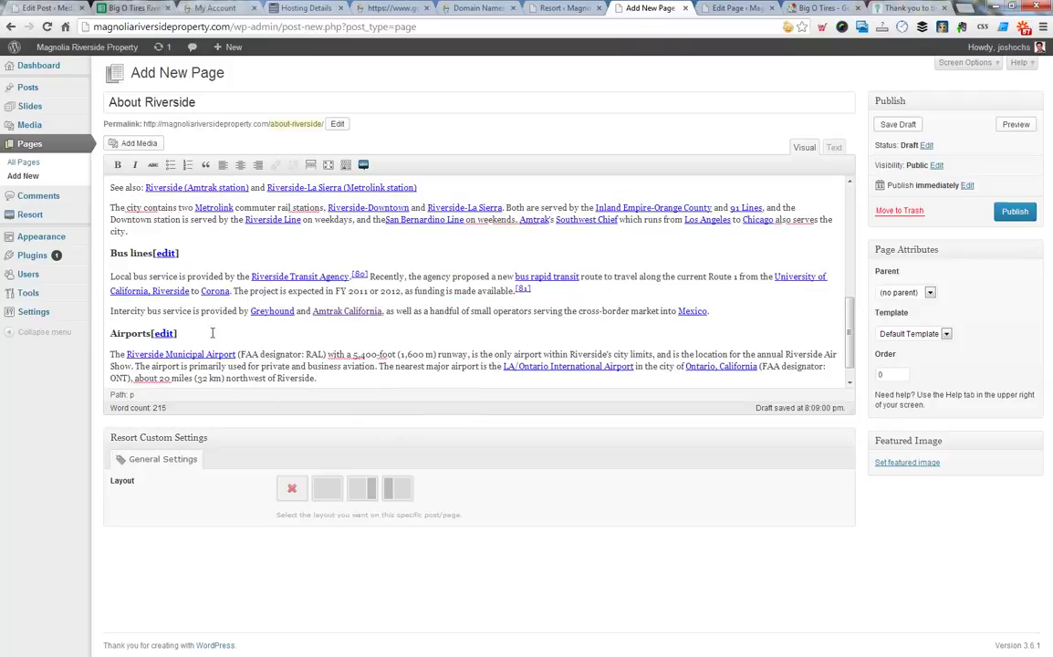
Delete the [edit] markers after Airports, Bus lines, Rail lines and Highways.
left_click_drag(179, 334, 153, 334)
key("BackSpace")
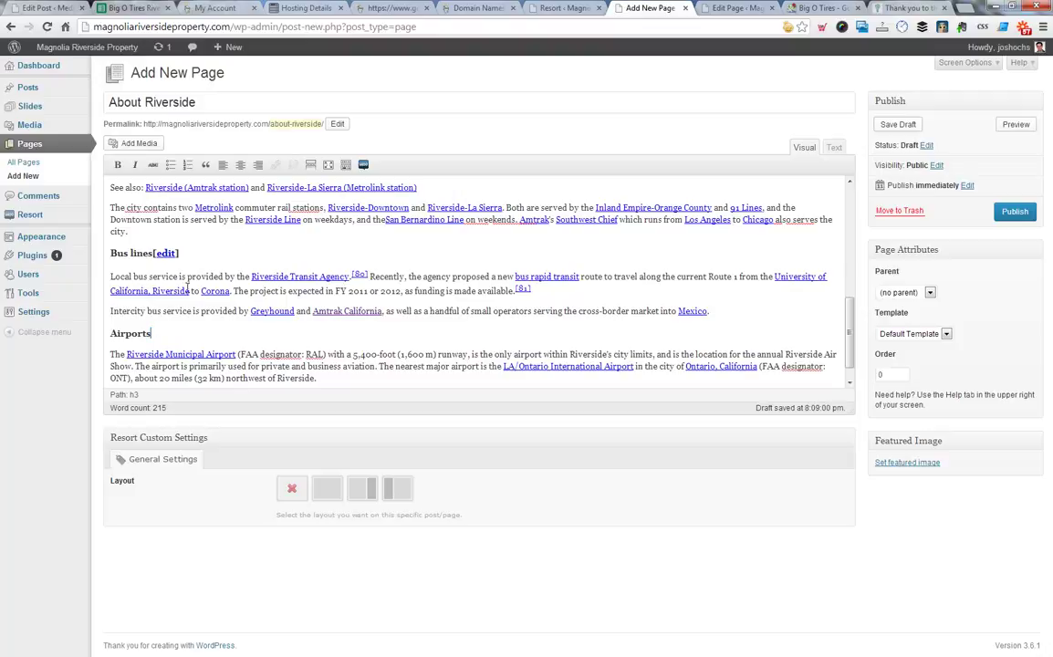
left_click_drag(153, 253, 154, 291)
key("BackSpace")
scroll(189, 266, "up", 3)
key("BackSpace")
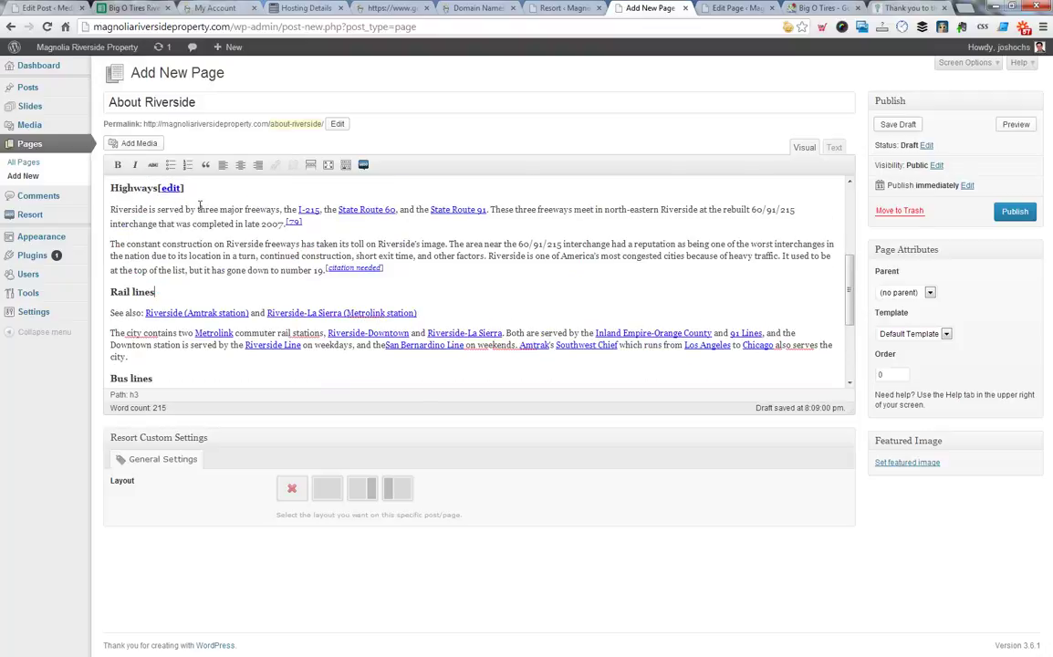
left_click_drag(183, 187, 157, 188)
key("BackSpace")
Delete the [edit] marker after the Transportation heading and review the section.
scroll(226, 260, "up", 3)
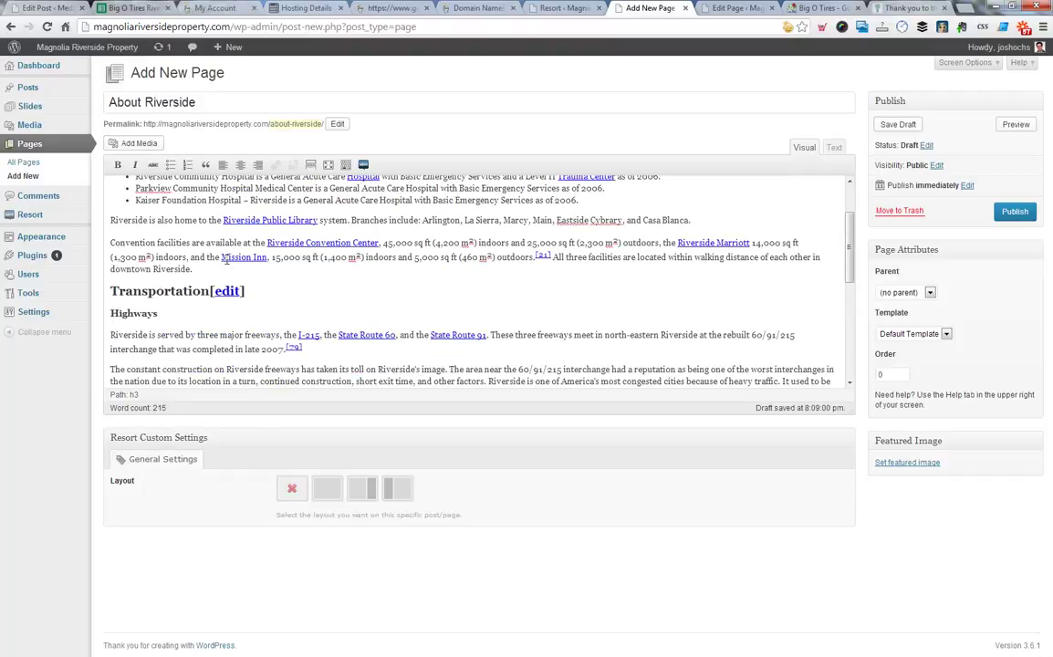
left_click_drag(244, 291, 210, 287)
key("BackSpace")
left_click(111, 290)
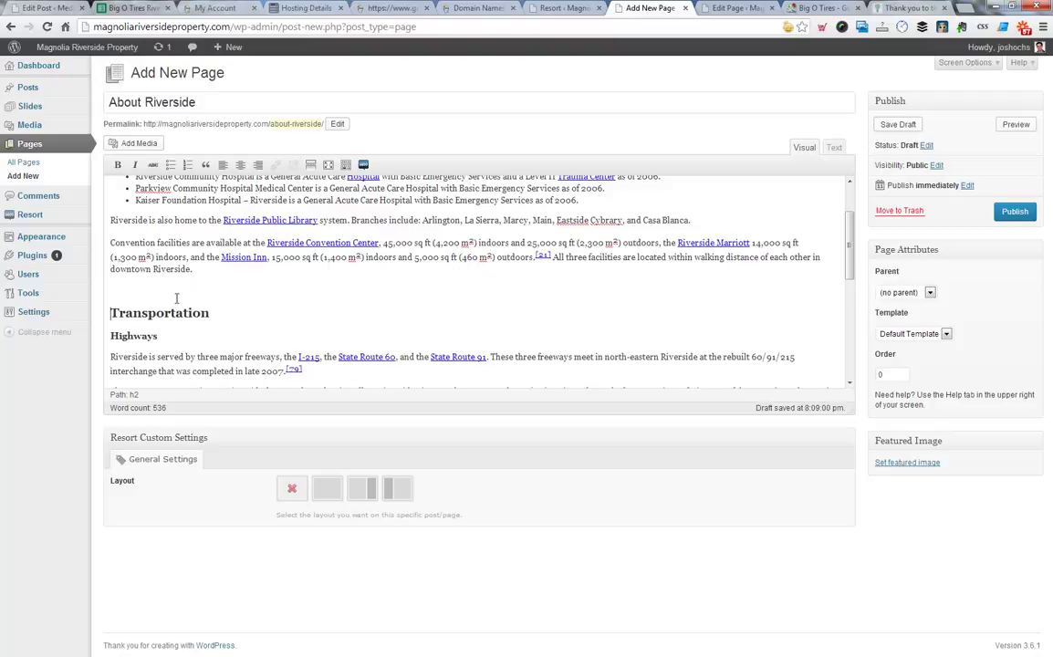
scroll(182, 301, "down", 10)
scroll(194, 308, "up", 3)
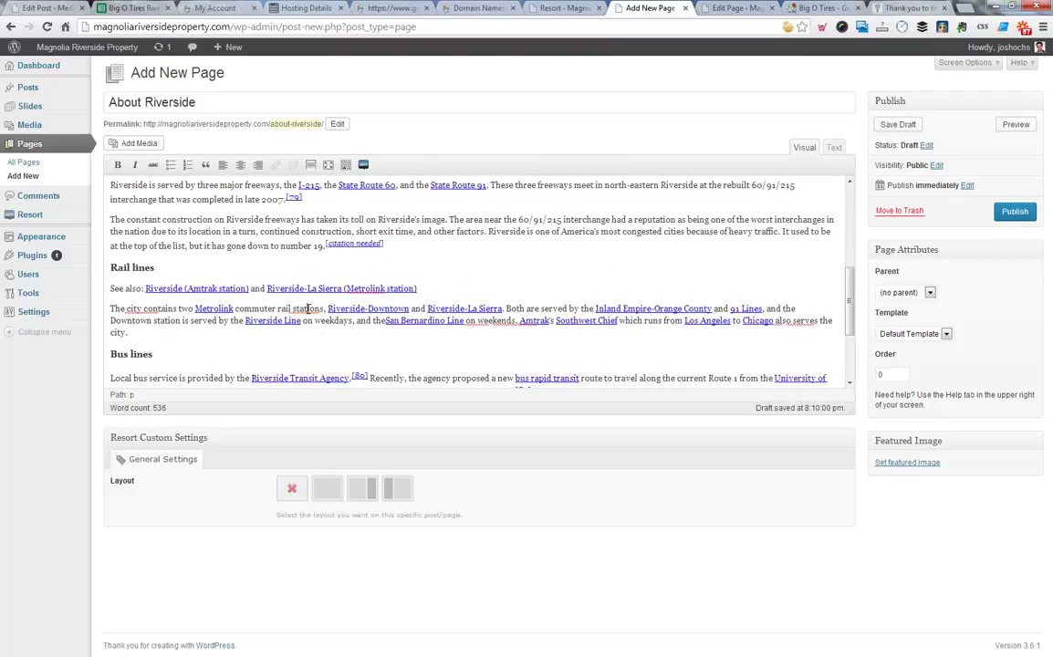
scroll(334, 315, "down", 3)
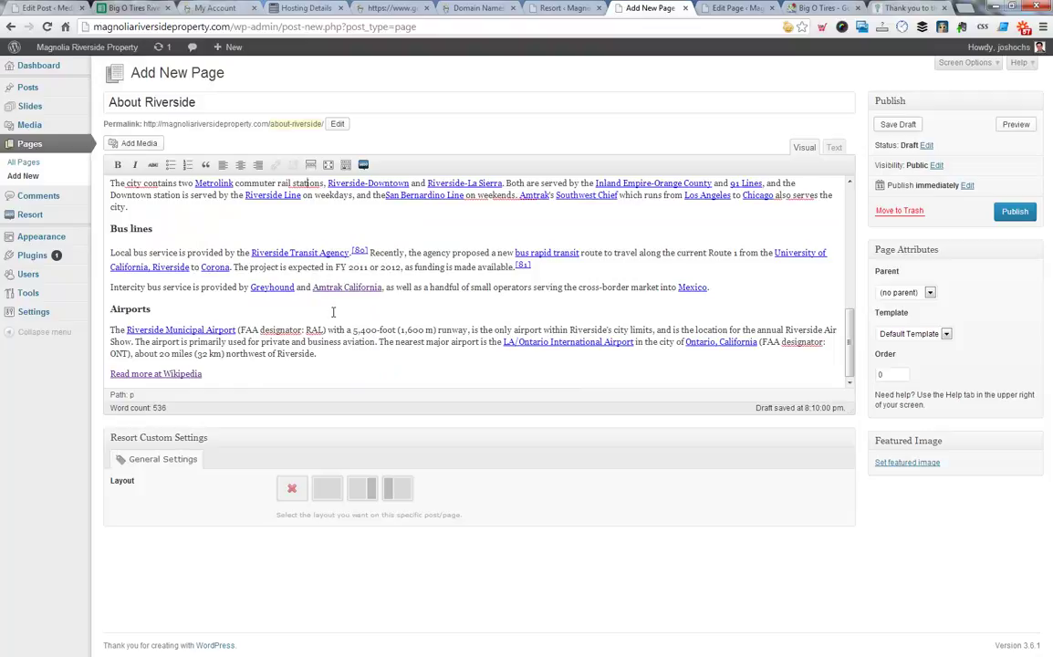
scroll(333, 312, "up", 5)
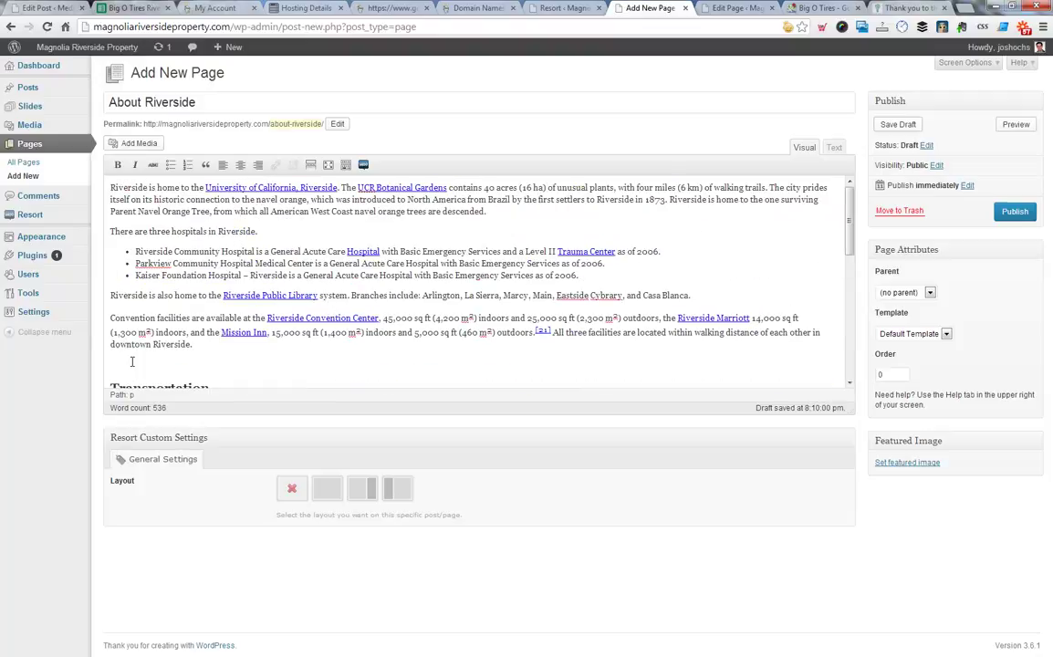
Remove the empty line at the top of the About Riverside page.
left_click(104, 187)
scroll(157, 188, "up", 1)
left_click(127, 186)
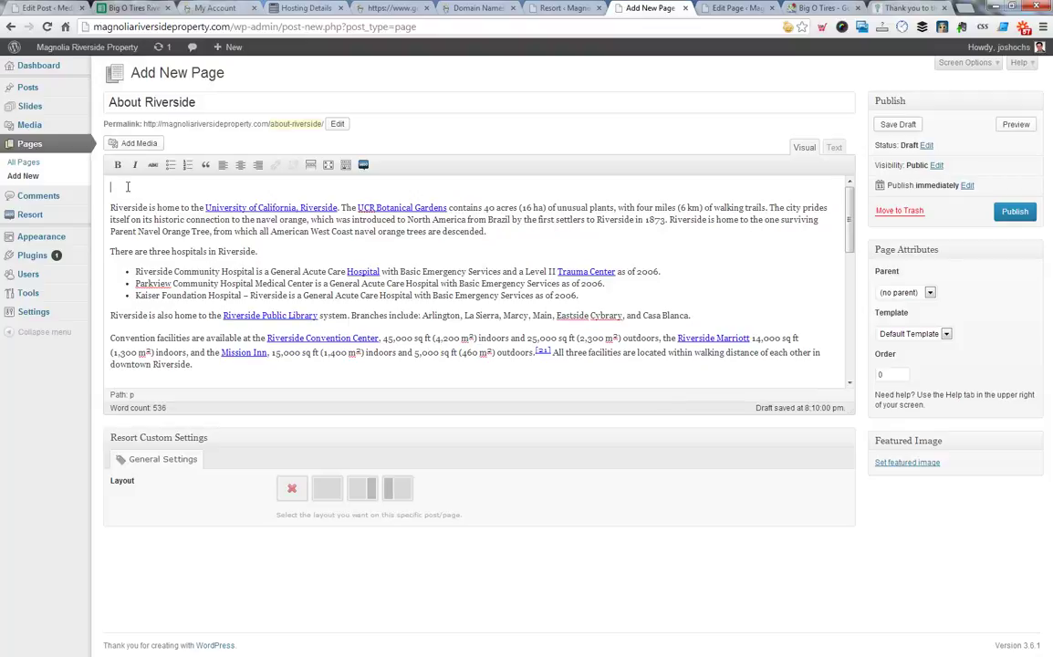
key("Delete")
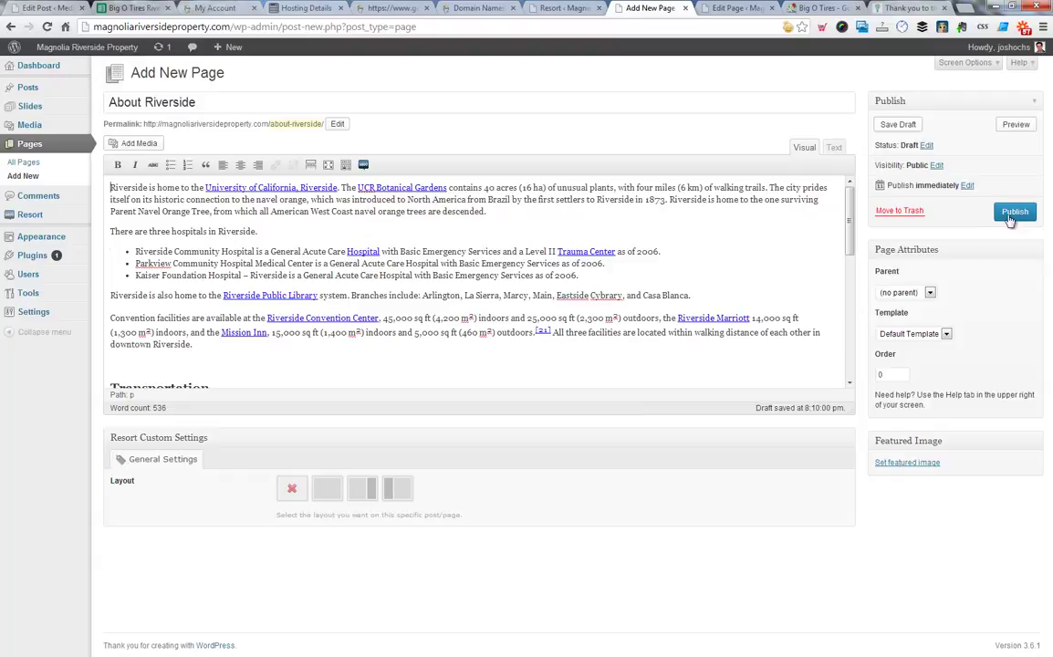
Keep the default layout, publish About Riverside, and bring up the Property Info page editor.
left_click(326, 487)
left_click(357, 487)
left_click(325, 488)
left_click(301, 493)
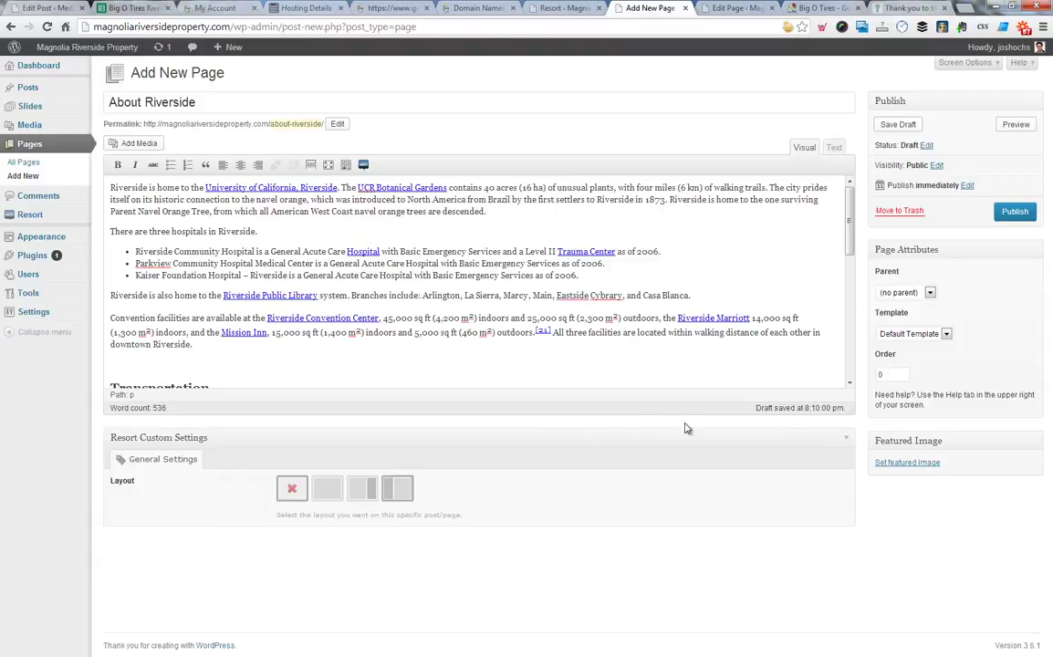
left_click(1015, 213)
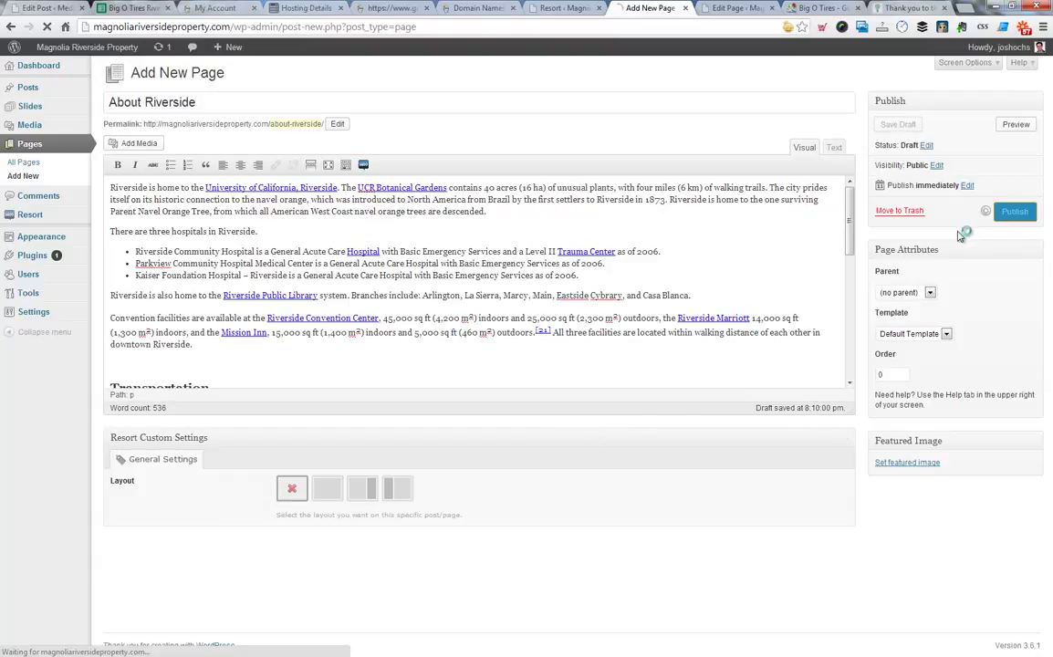
left_click(730, 9)
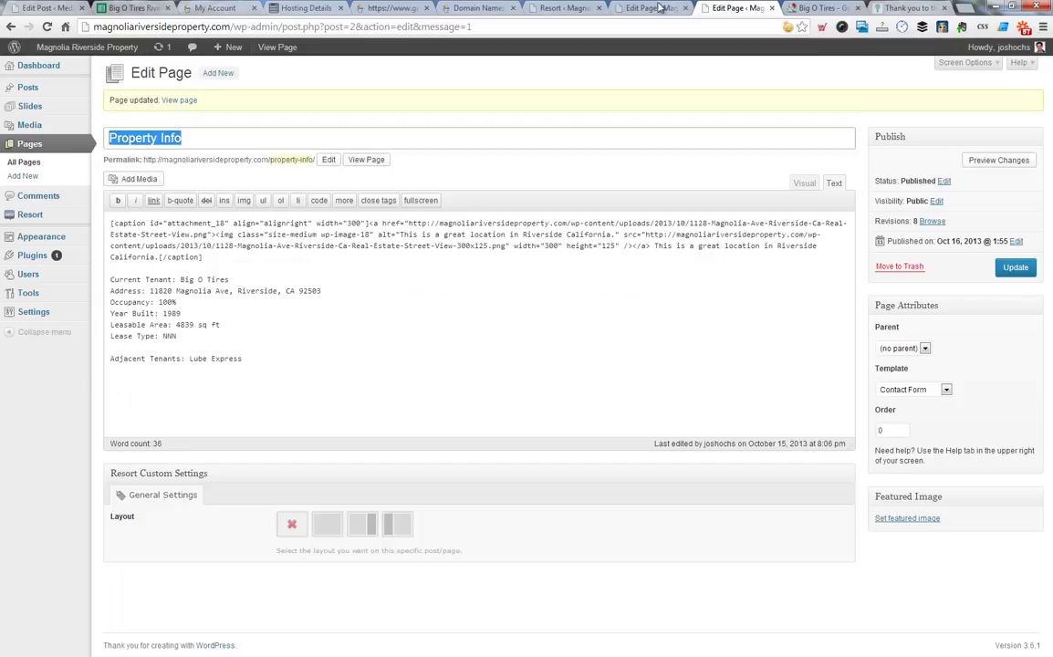
View the live About Riverside page from the site's home page.
left_click(54, 67)
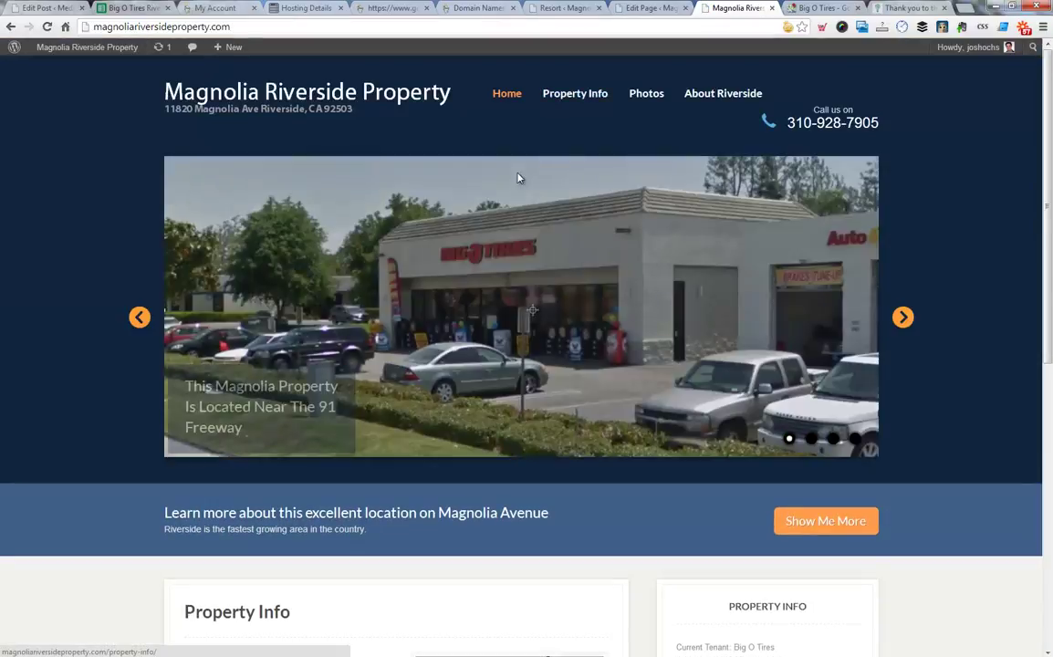
left_click(713, 98)
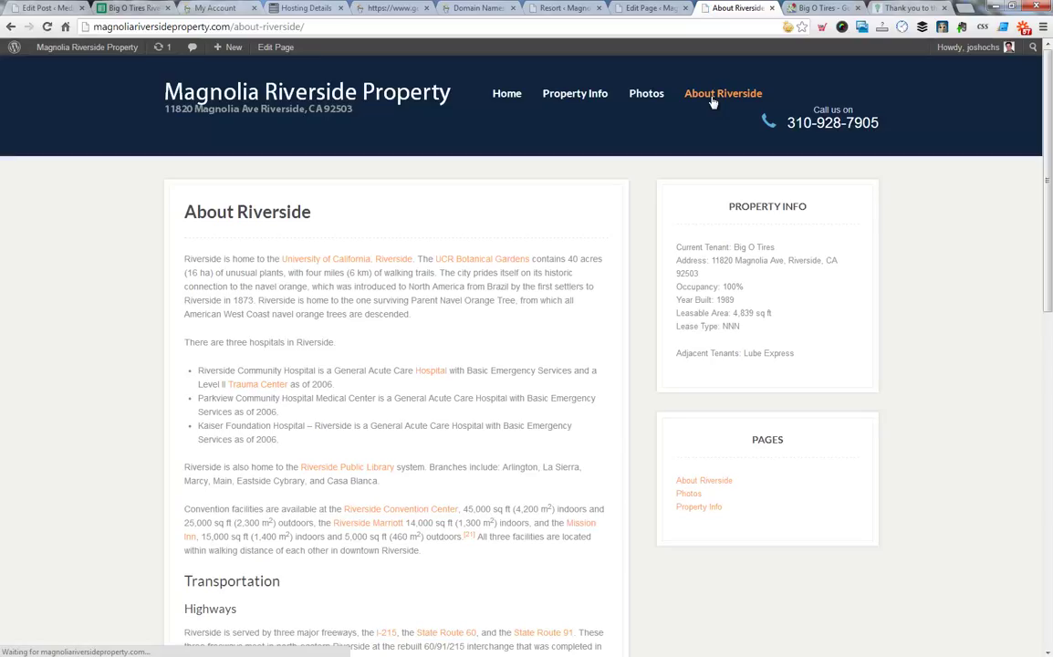
scroll(265, 333, "down", 6)
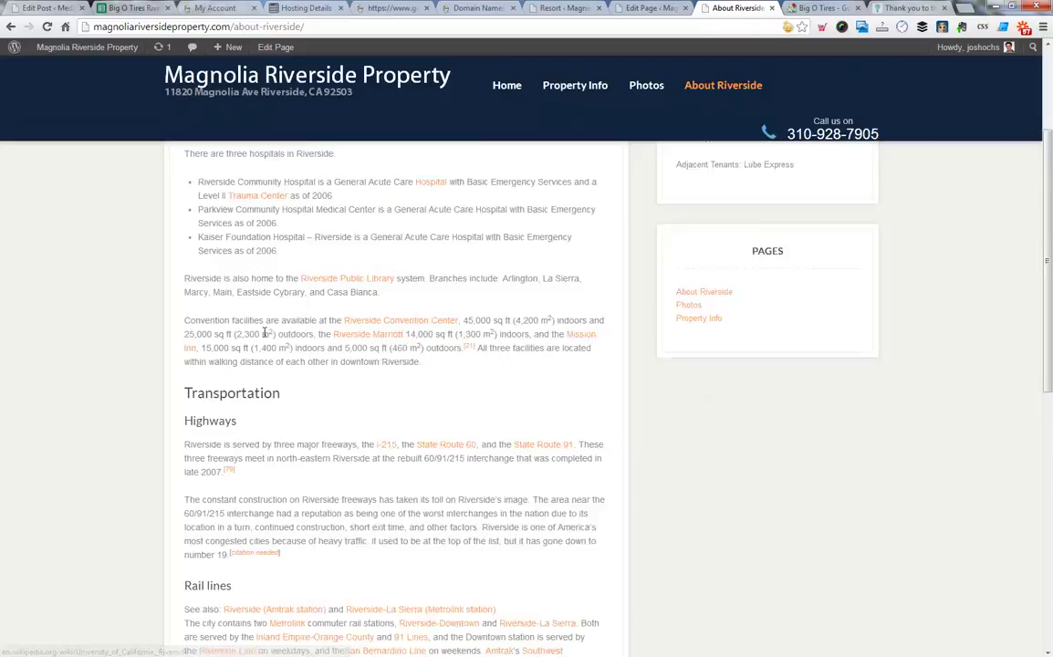
scroll(266, 335, "up", 8)
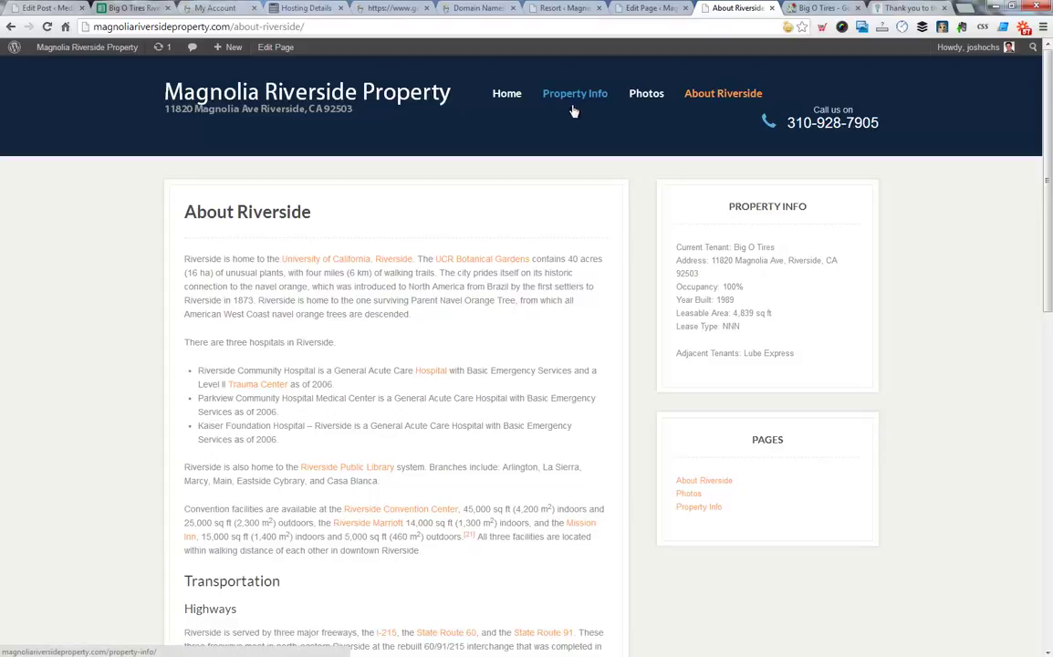
Return to the home page, reload it twice, and scroll through About Riverside again.
left_click(505, 96)
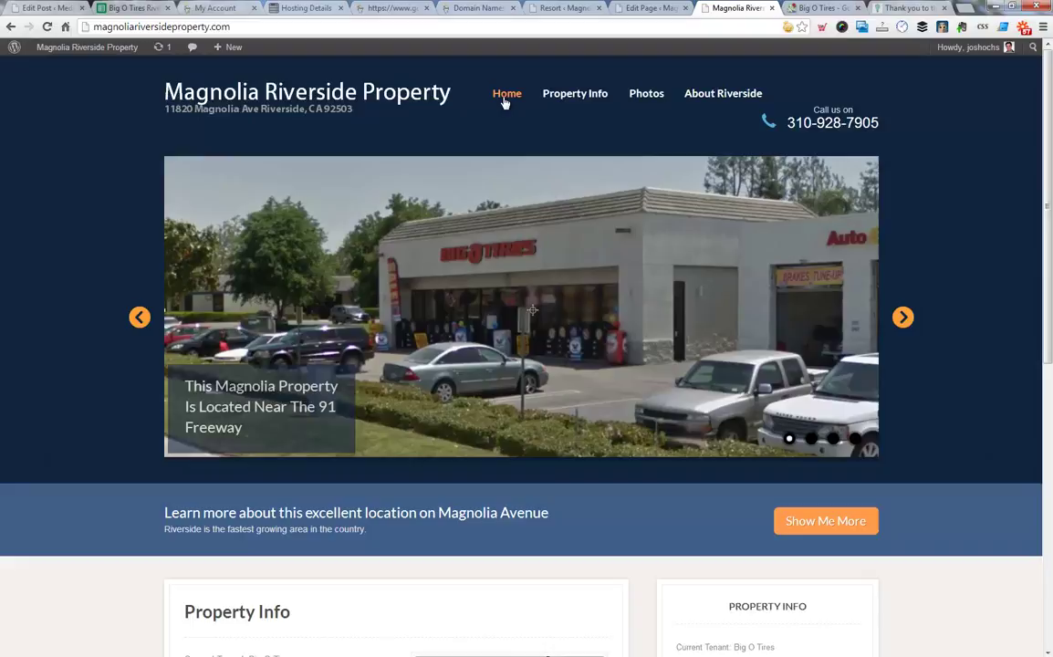
left_click(388, 100)
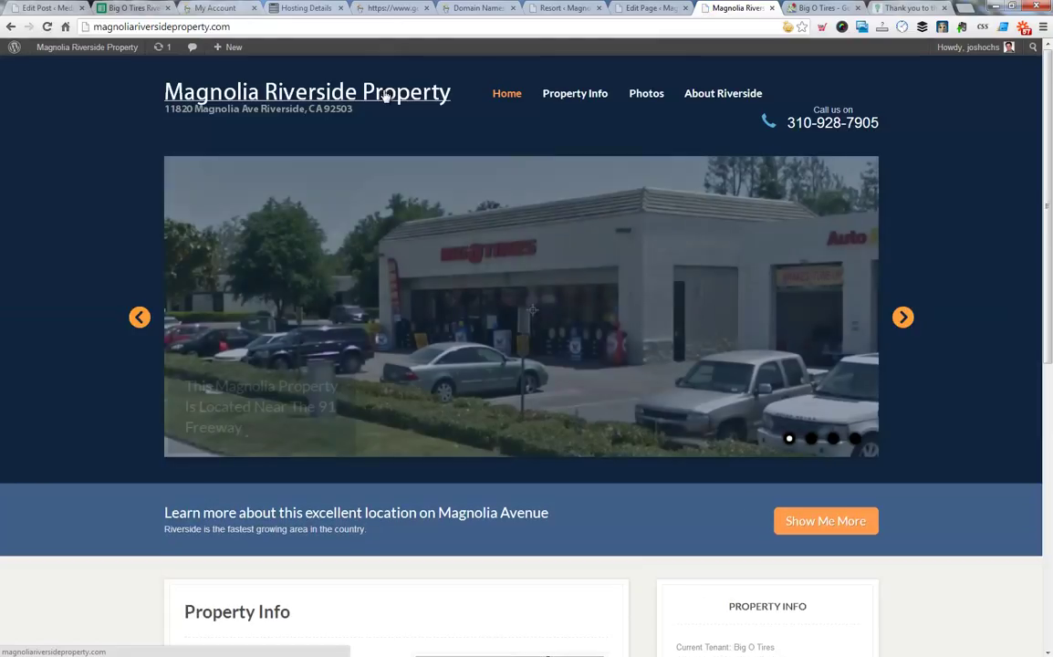
left_click(400, 103)
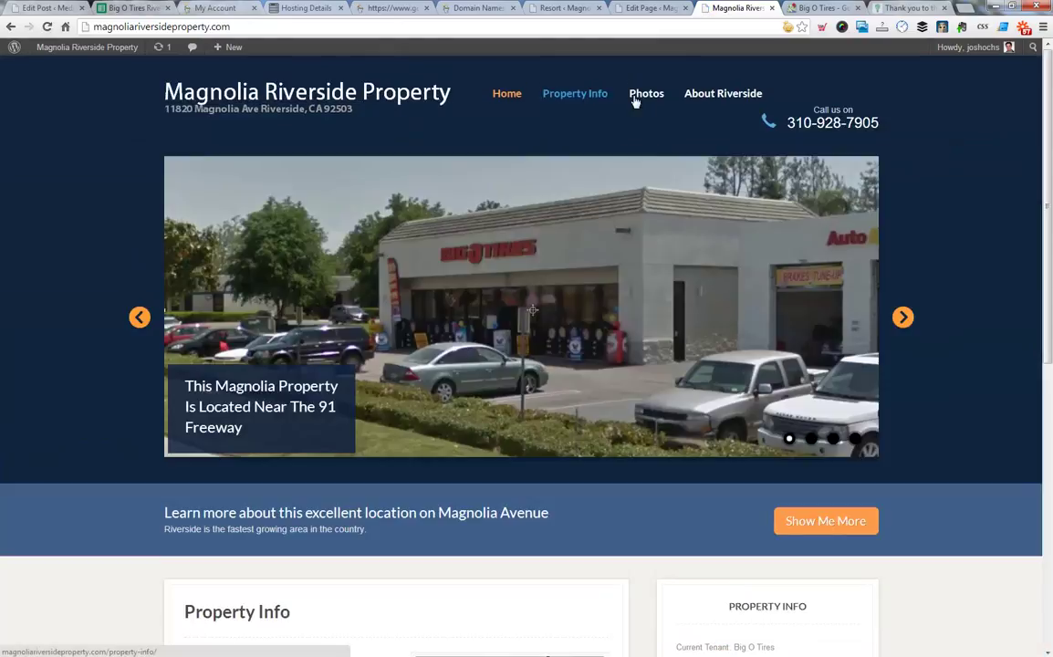
left_click(698, 95)
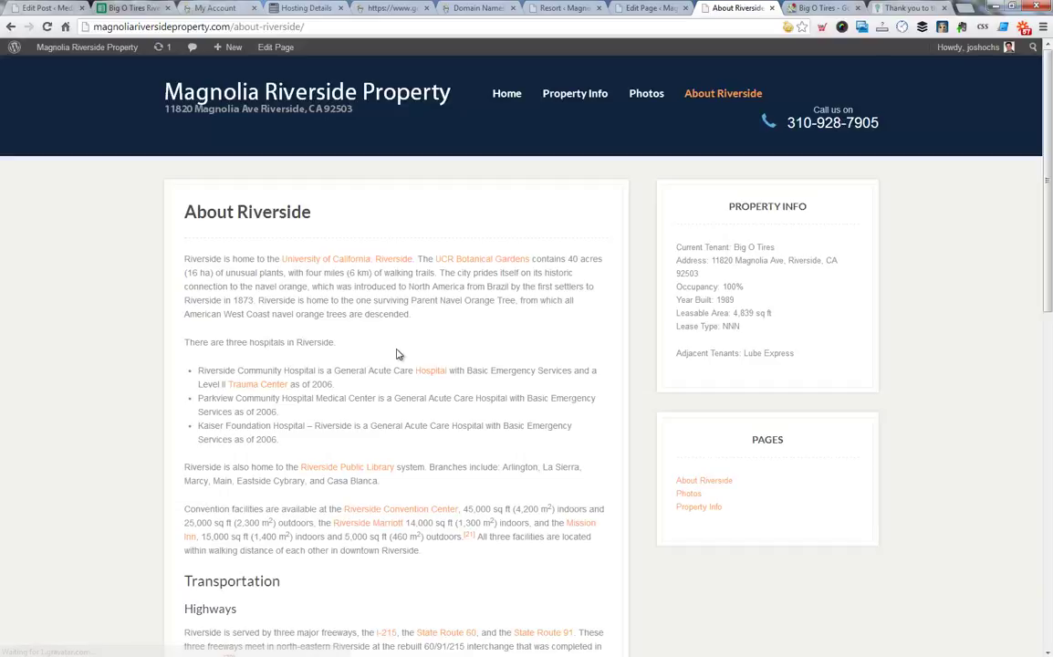
scroll(399, 351, "down", 5)
scroll(398, 351, "down", 4)
scroll(398, 351, "up", 8)
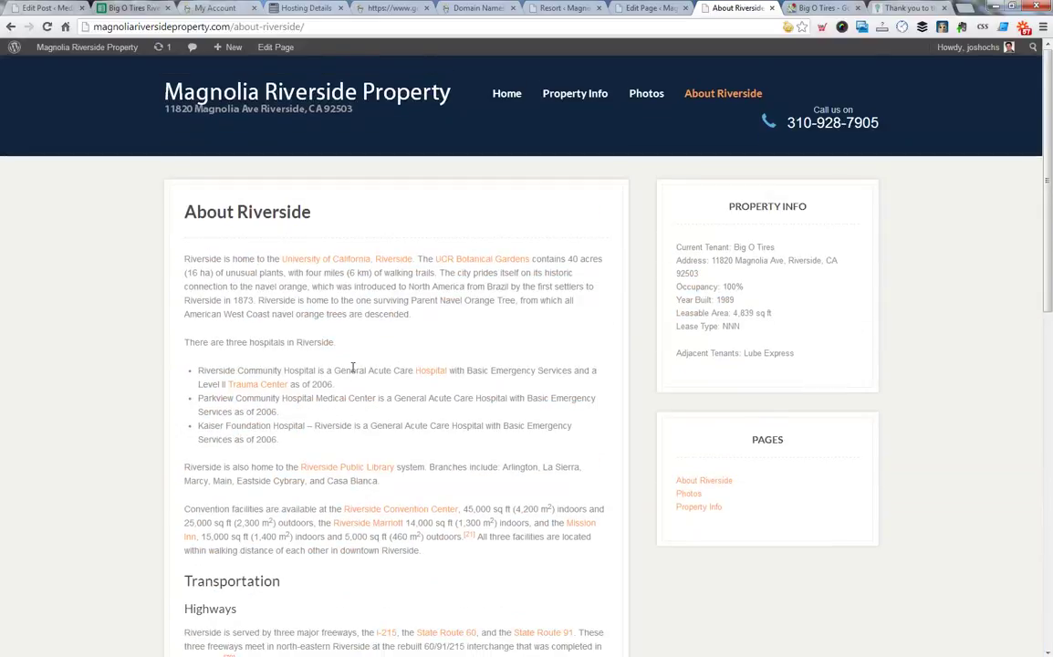
Check the sidebar property info, then open About Riverside in the editor from the live page.
mouse_move(677, 247)
left_mouse_down()
mouse_move(844, 371)
mouse_move(802, 360)
mouse_move(677, 243)
left_mouse_up()
left_click(680, 244)
left_click(363, 100)
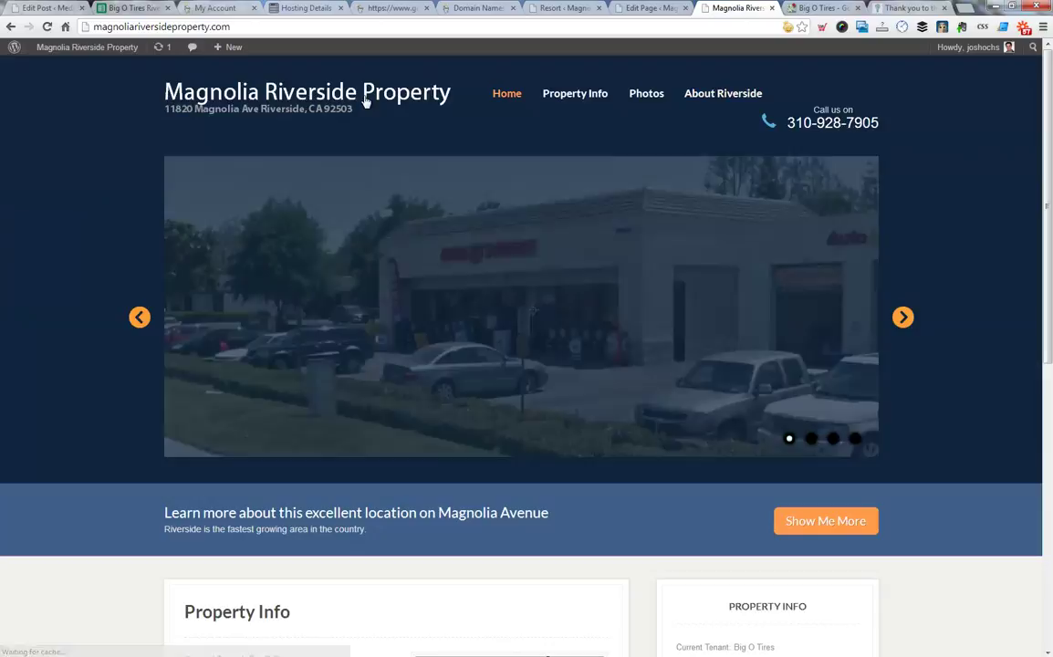
left_click(723, 99)
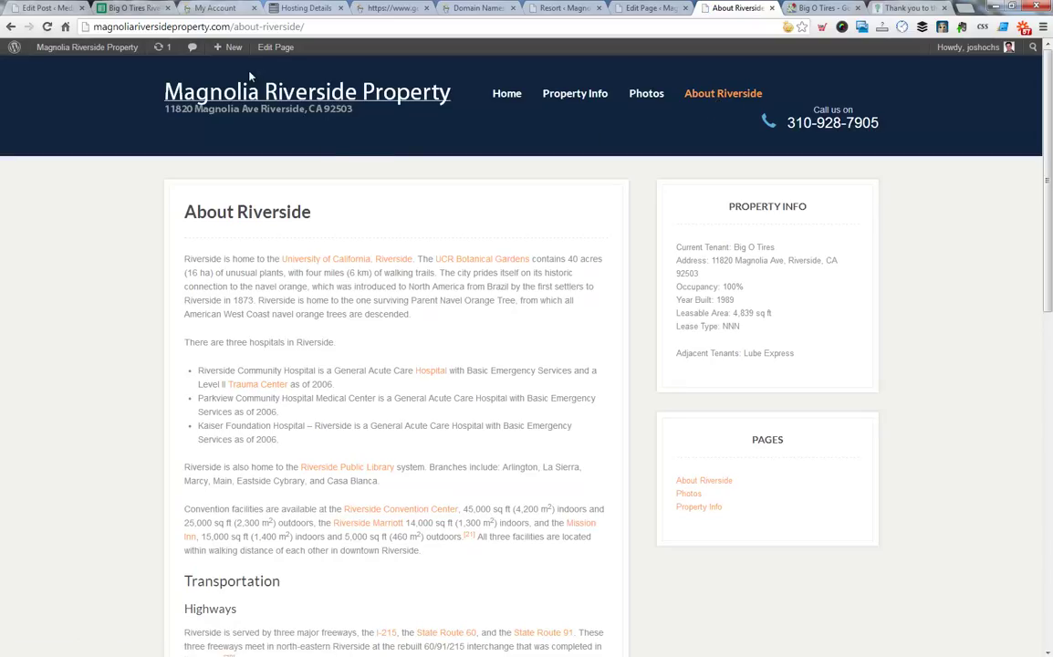
left_click(275, 46)
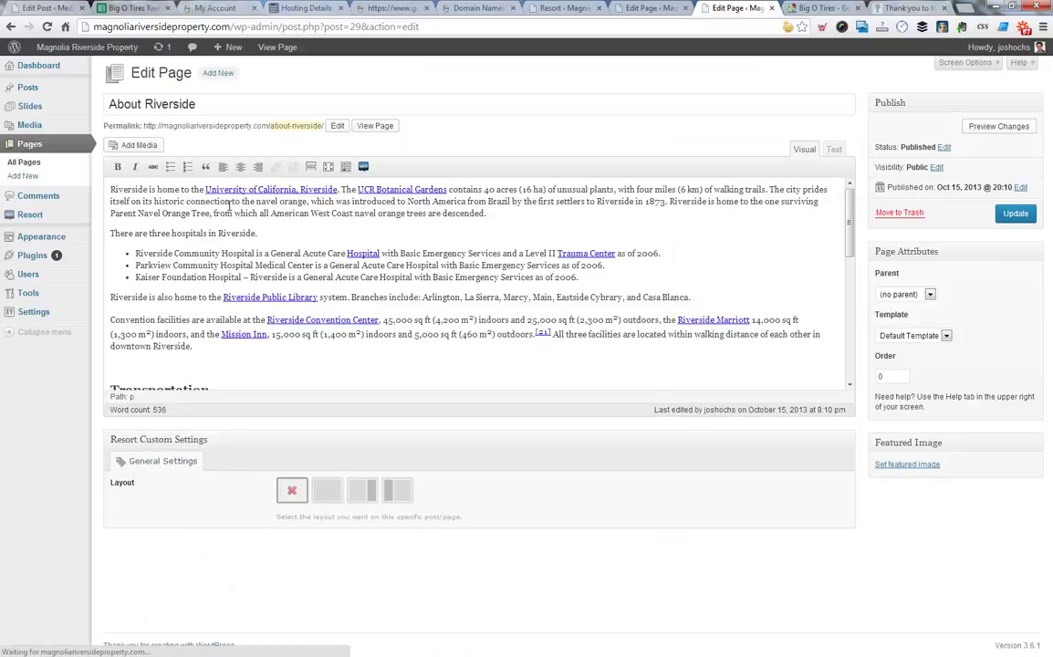
Add an empty line above the first paragraph and choose the Riverside map image from the media library.
left_click(110, 190)
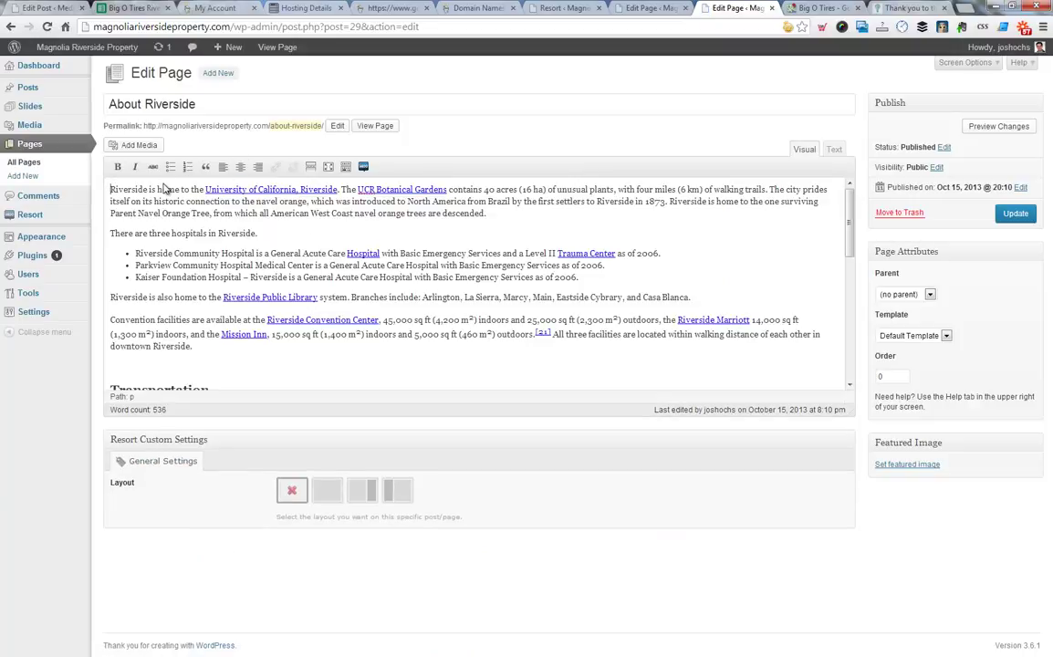
key("Return")
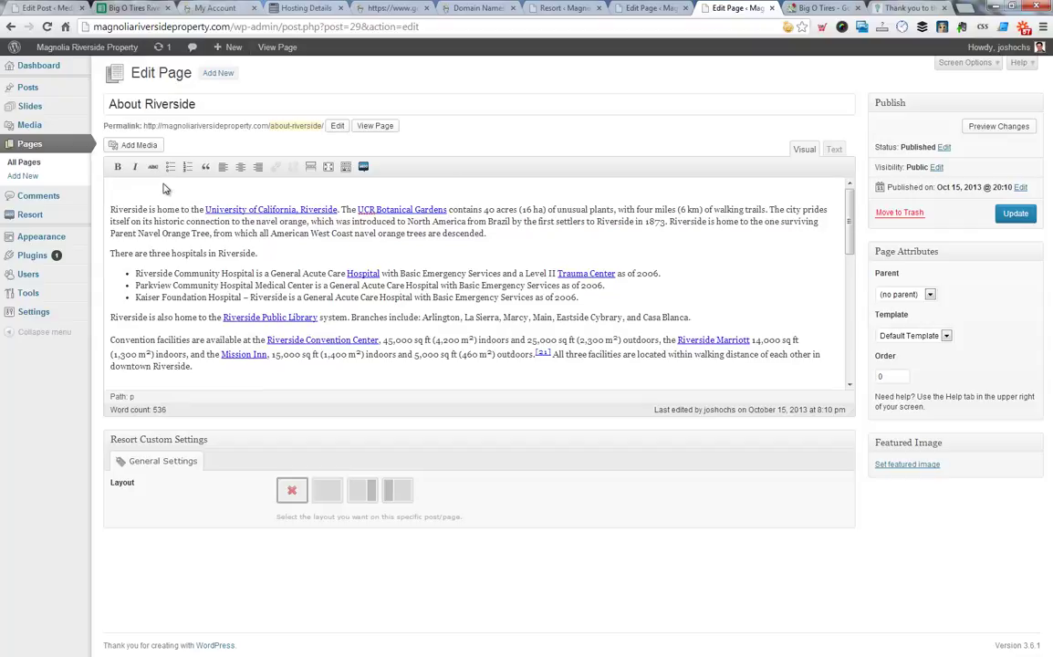
left_click(139, 145)
left_click(271, 182)
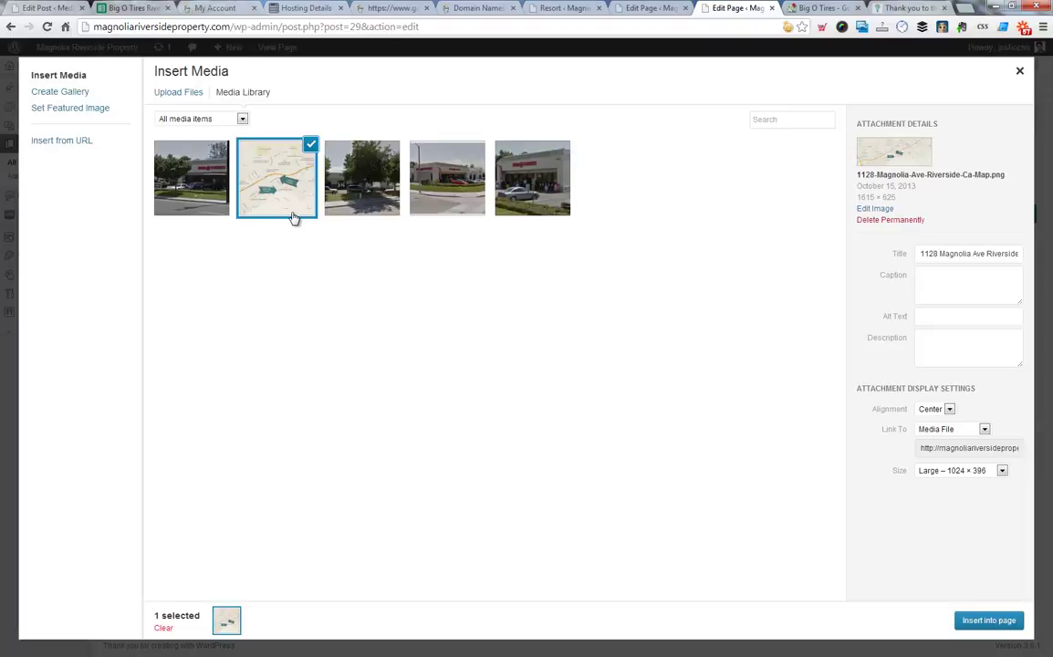
Insert the map image with Right alignment, Medium size (300 × 116) and link set to None.
left_click(932, 409)
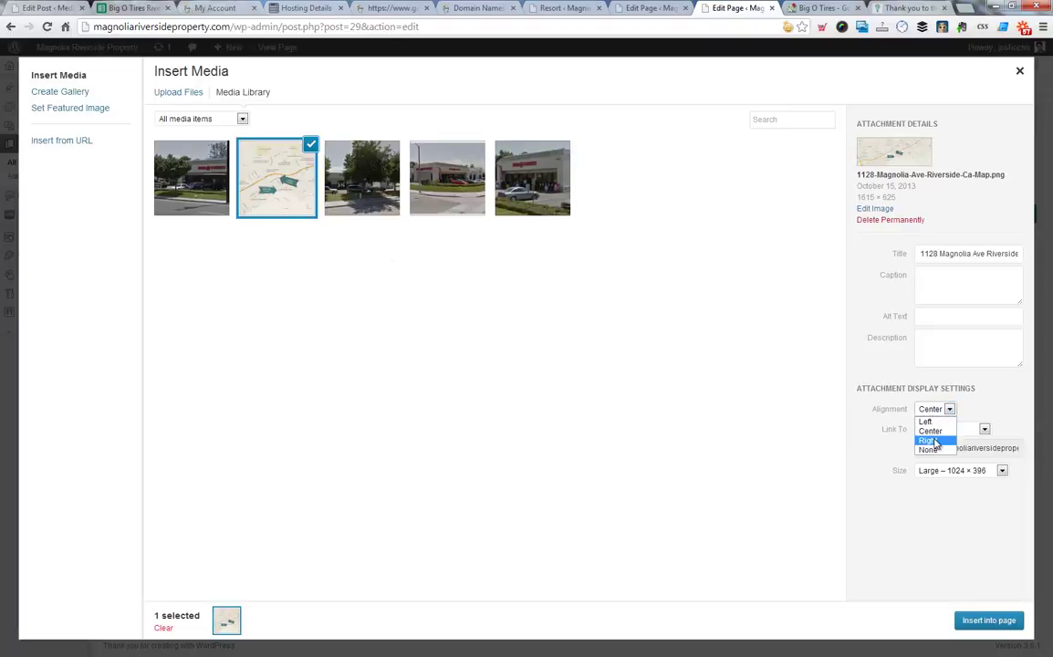
left_click(927, 441)
left_click(957, 470)
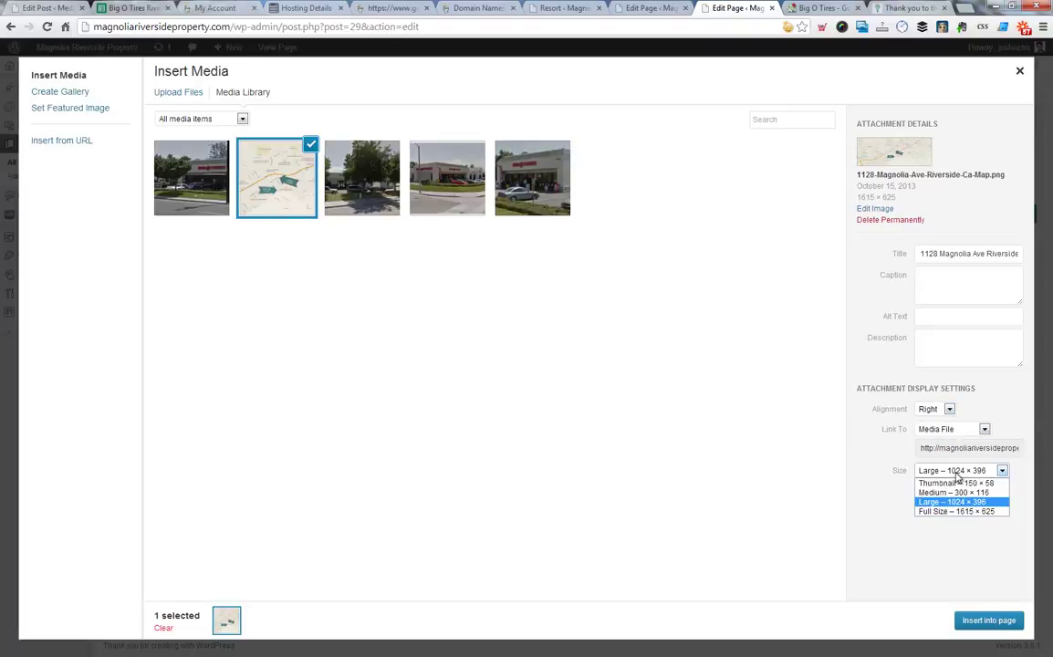
left_click(959, 492)
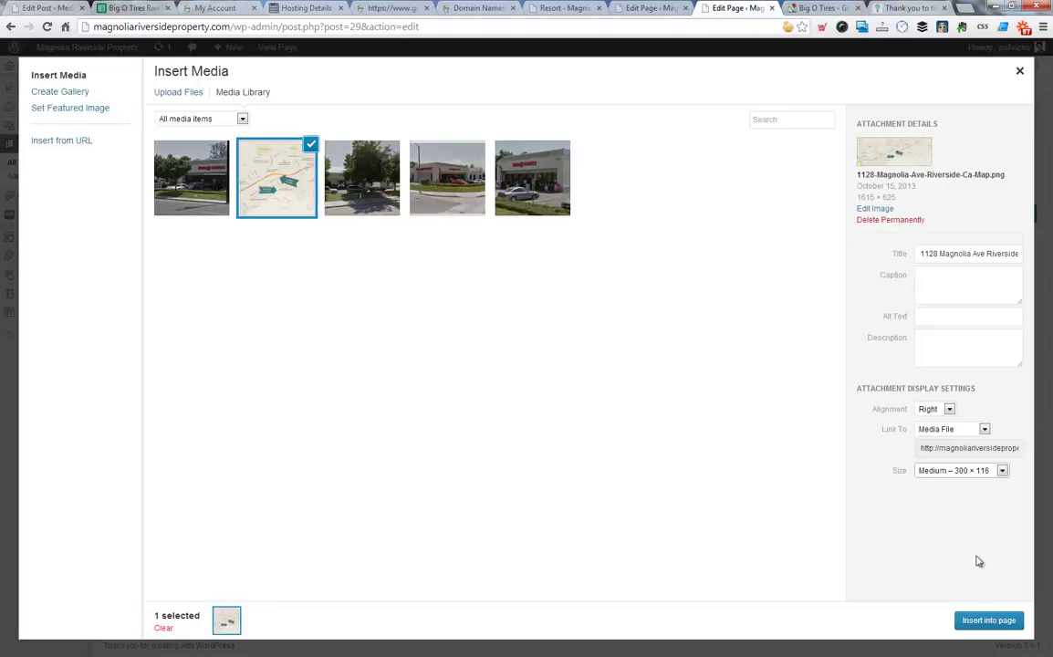
left_click(967, 431)
left_click(949, 467)
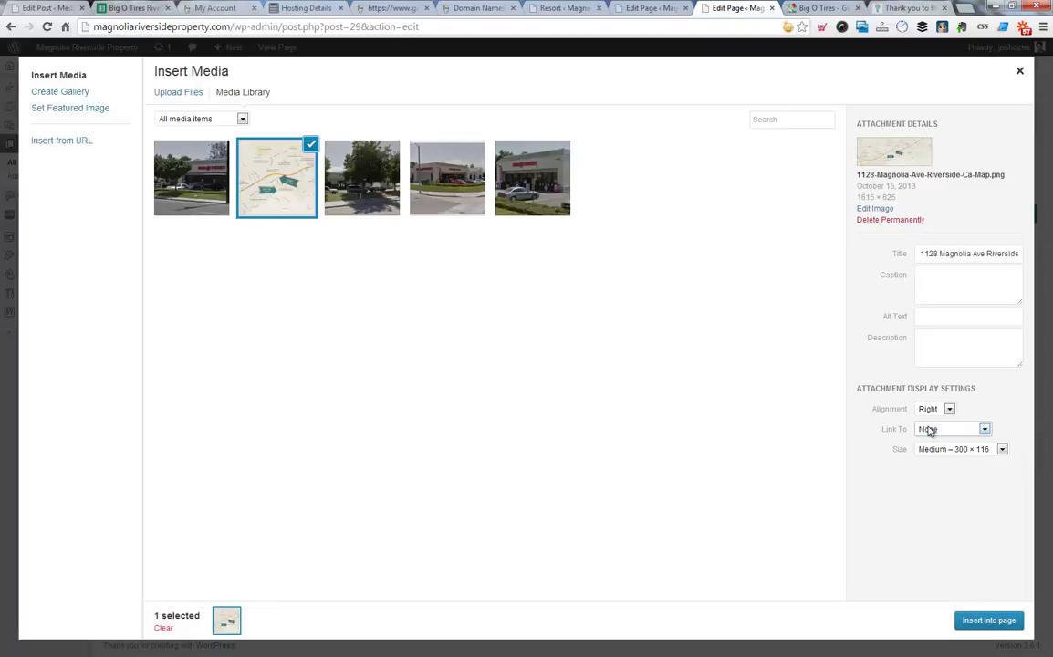
left_click(990, 621)
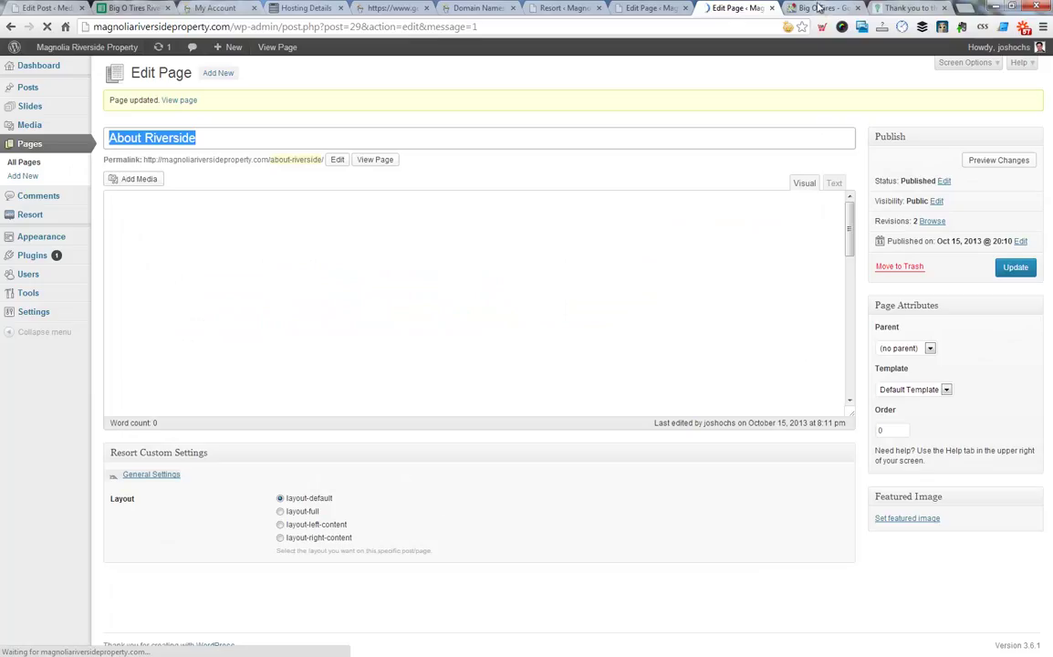
Open the live About Riverside page from the nav menu and scroll through its text and Transportation section.
left_click(101, 47)
left_click(722, 95)
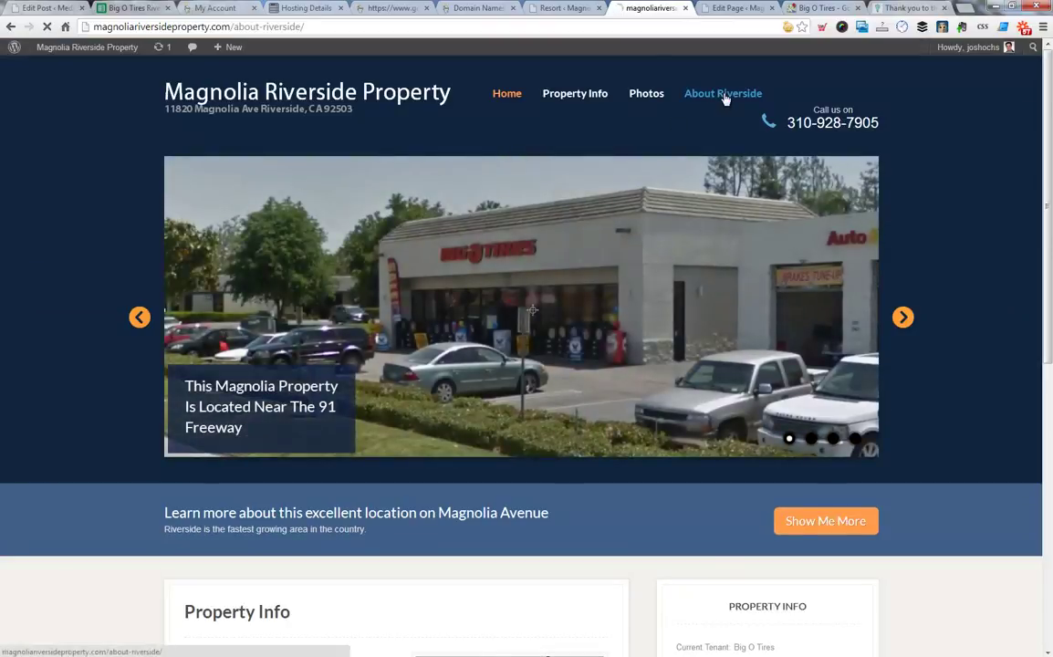
scroll(507, 293, "down", 8)
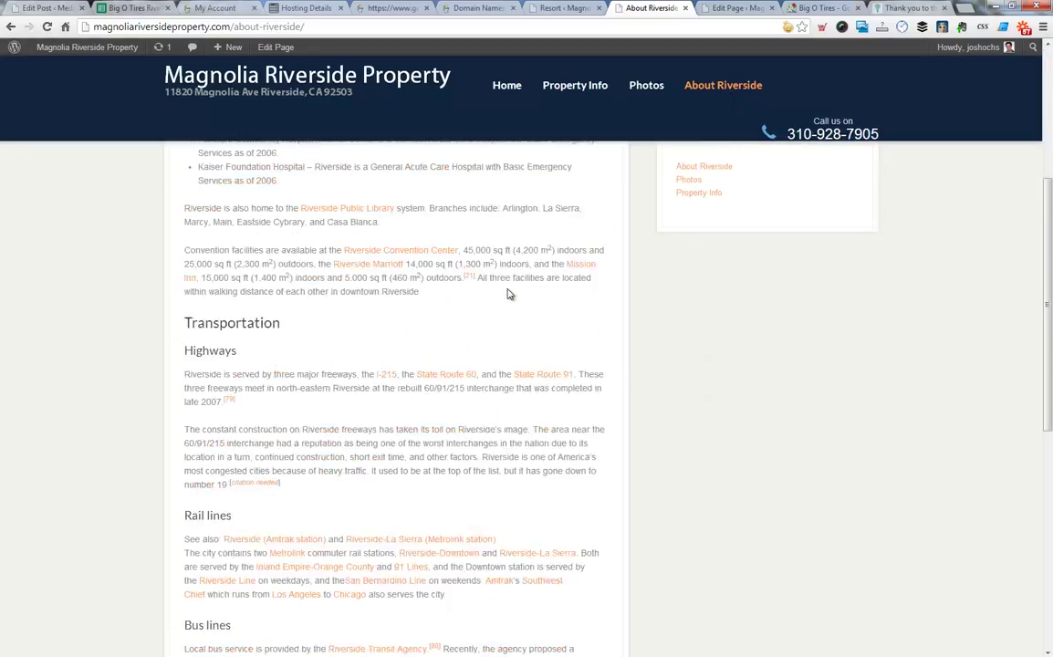
scroll(545, 254, "up", 4)
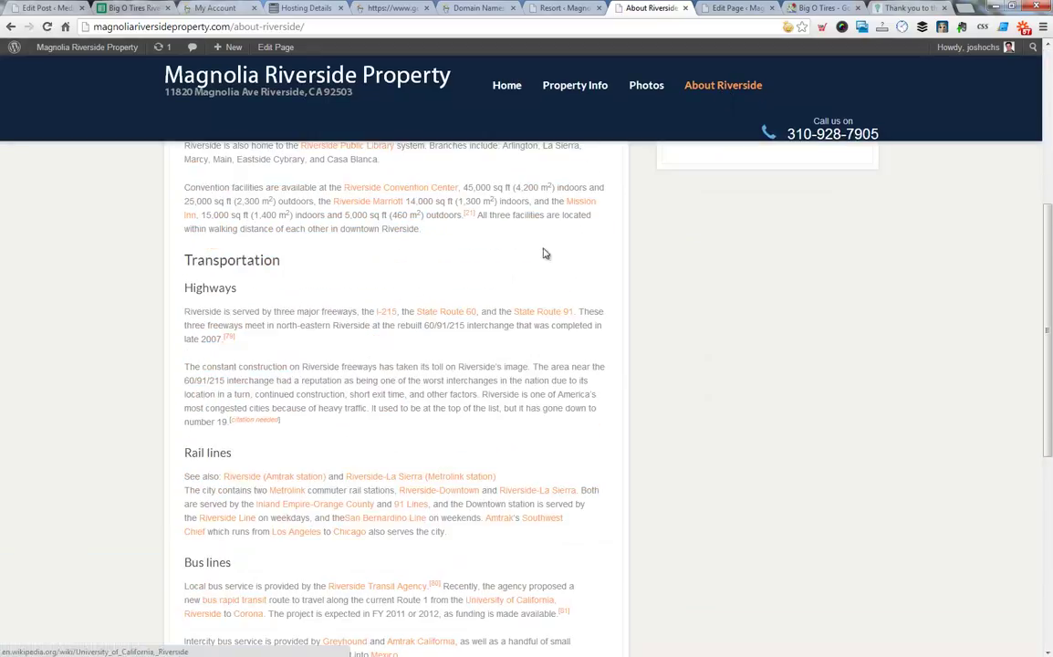
Set the About Riverside page template to Contact Form.
left_click(735, 8)
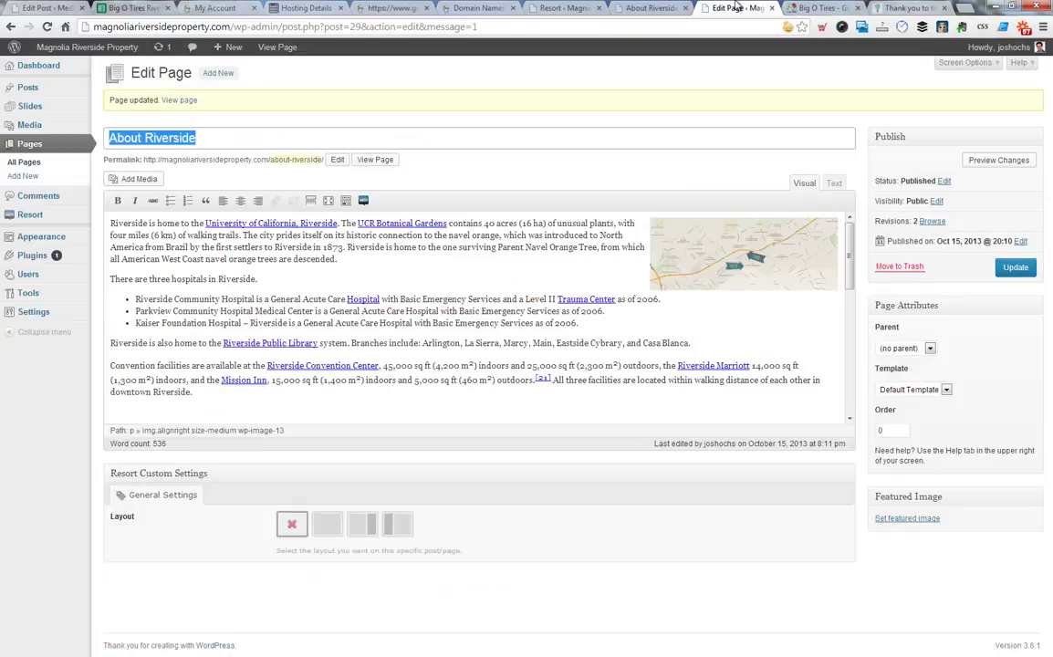
left_click(929, 397)
left_click(945, 422)
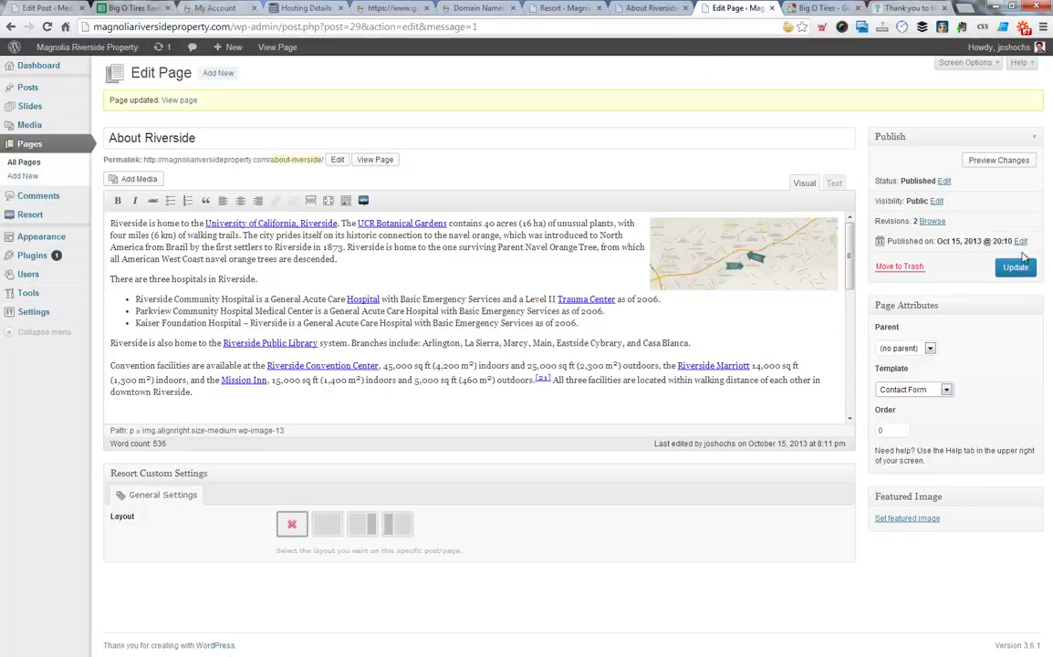
Reload the live About Riverside page and confirm the contact form appears below the text.
left_click(627, 7)
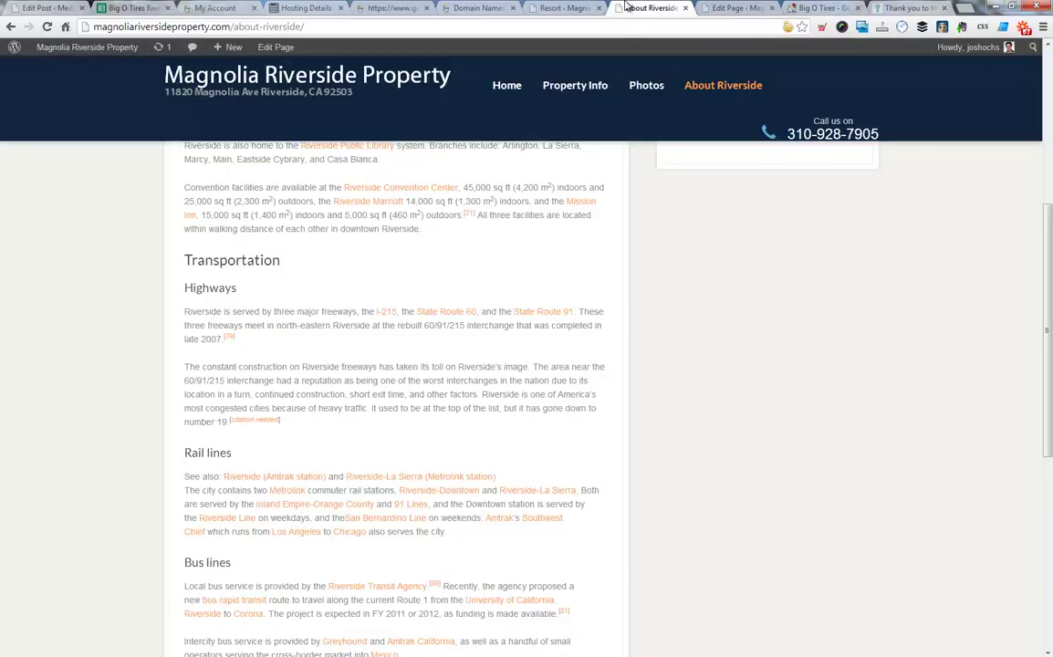
scroll(611, 226, "up", 4)
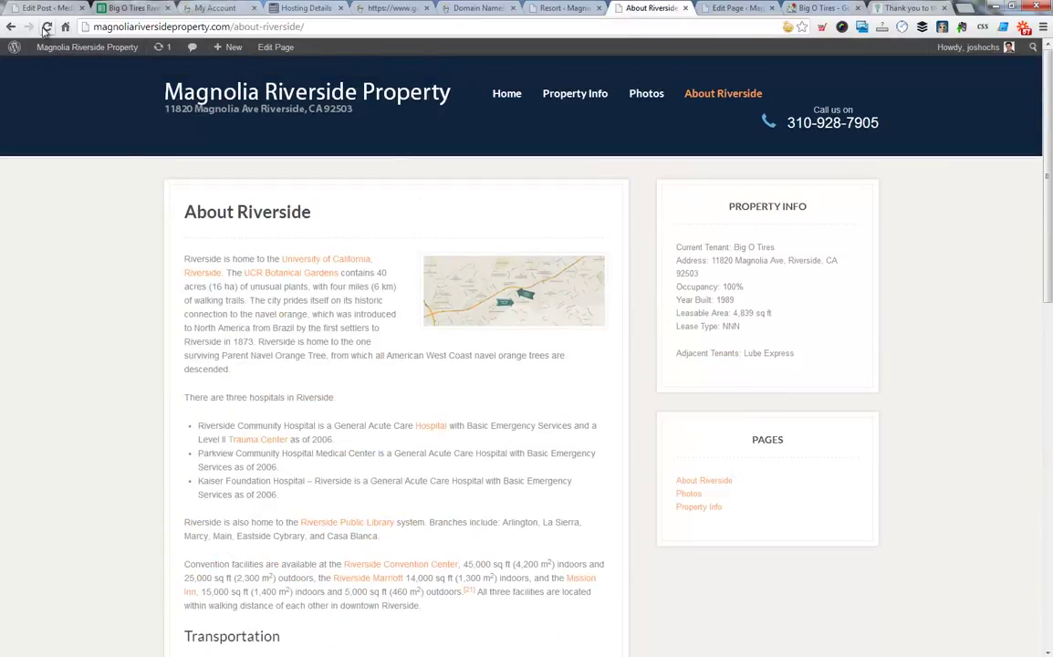
left_click(45, 28)
scroll(364, 271, "down", 8)
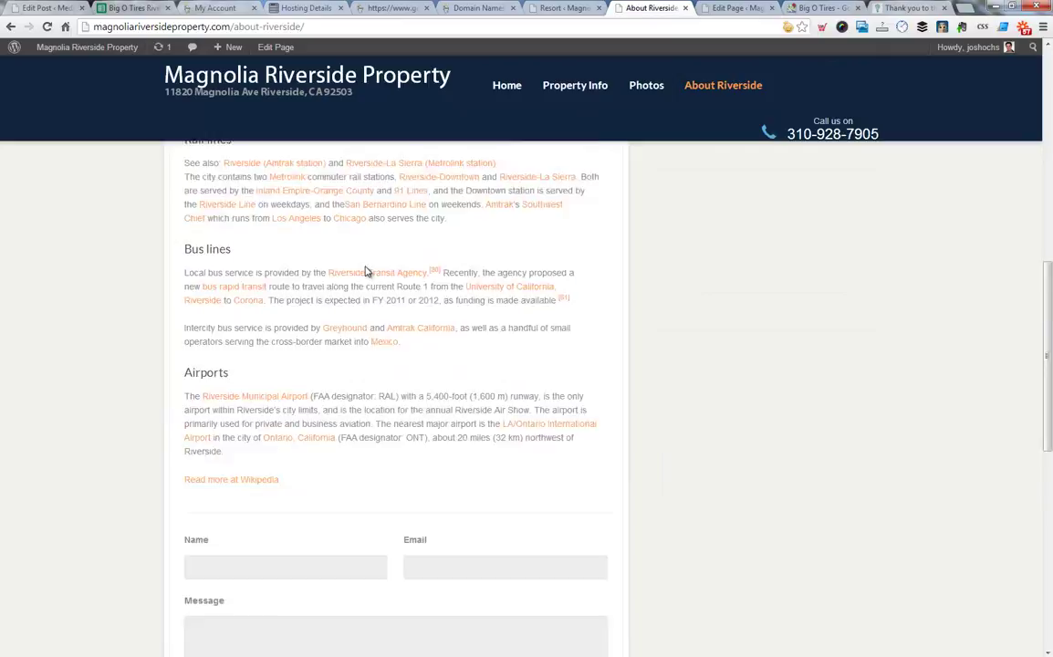
scroll(364, 272, "down", 7)
scroll(364, 272, "up", 15)
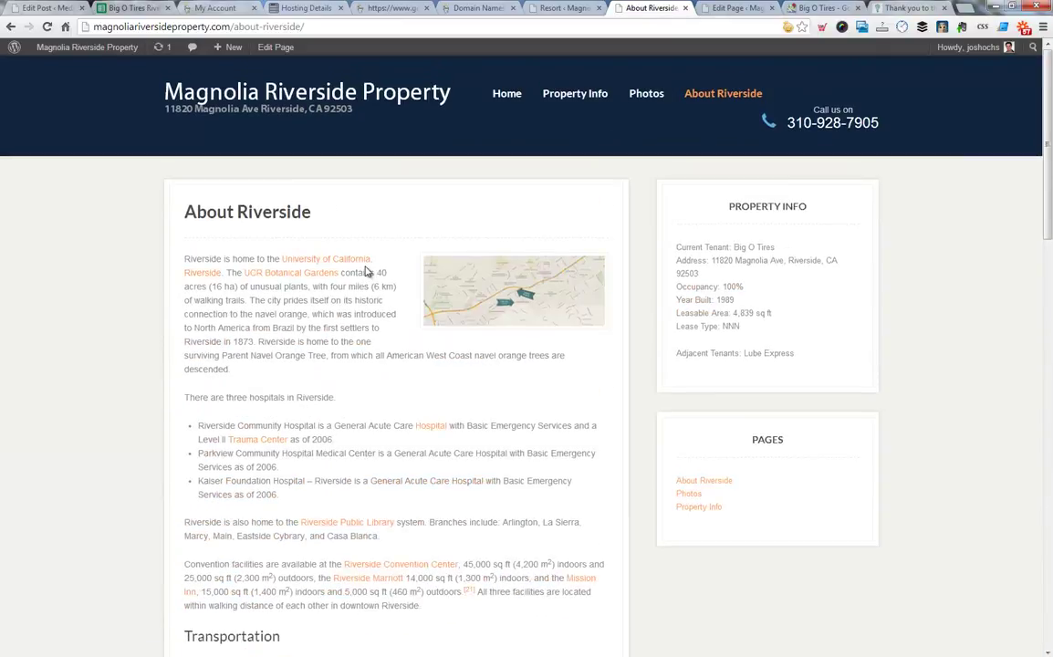